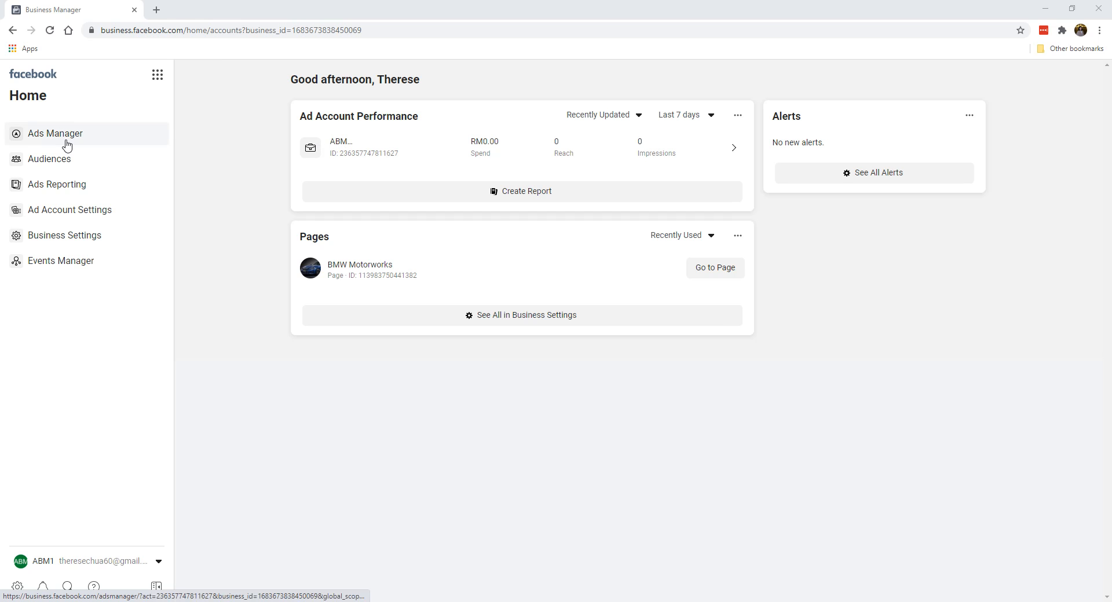
Open the ABM ad account's campaigns and start customizing the columns of the campaign table
left_click(337, 150)
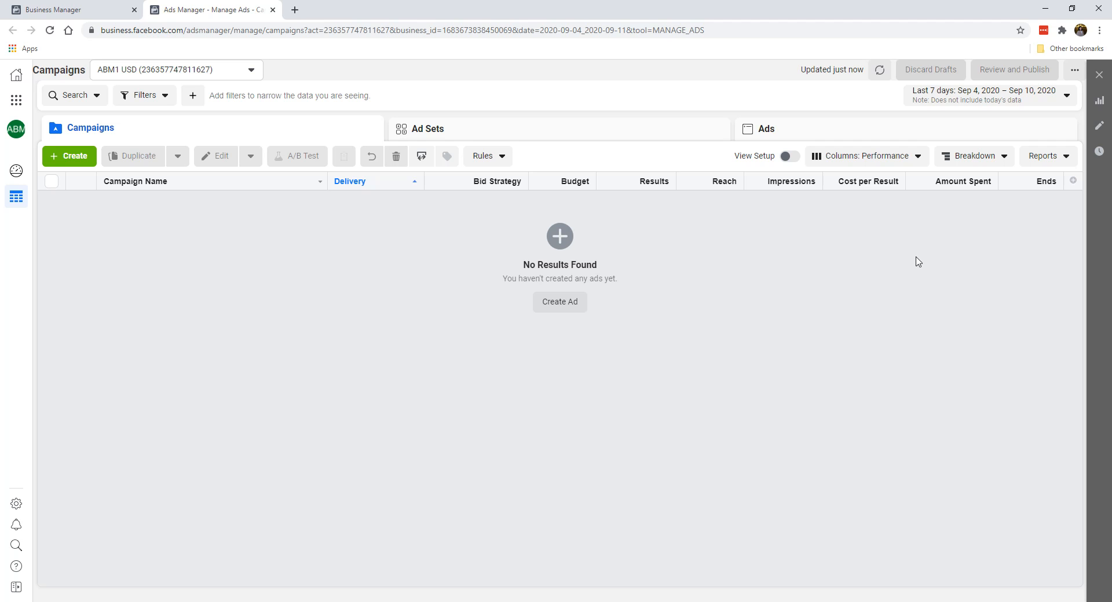
left_click(865, 165)
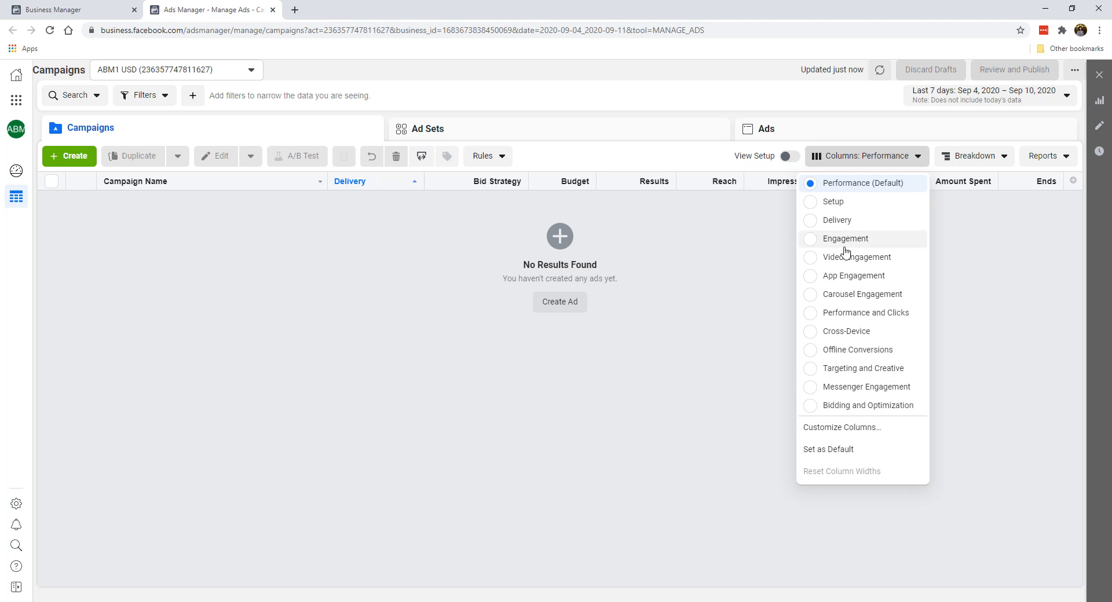
left_click(854, 431)
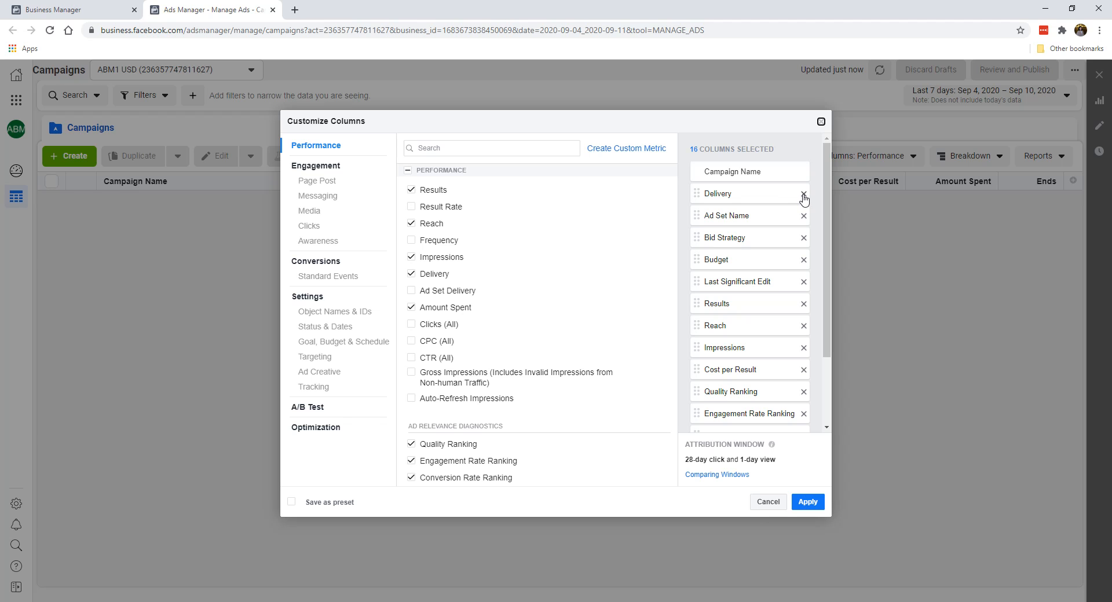
Remove every selected column except Campaign Name from the column selection
mouse_move(664, 233)
left_click(804, 194)
left_click(804, 194)
left_click(804, 194)
left_click(804, 194)
left_click(804, 194)
left_click(813, 195)
left_click(814, 194)
left_click(814, 195)
left_click(813, 195)
left_click(813, 195)
left_click(814, 196)
left_click(813, 195)
left_click(814, 195)
left_click(813, 195)
left_click(814, 196)
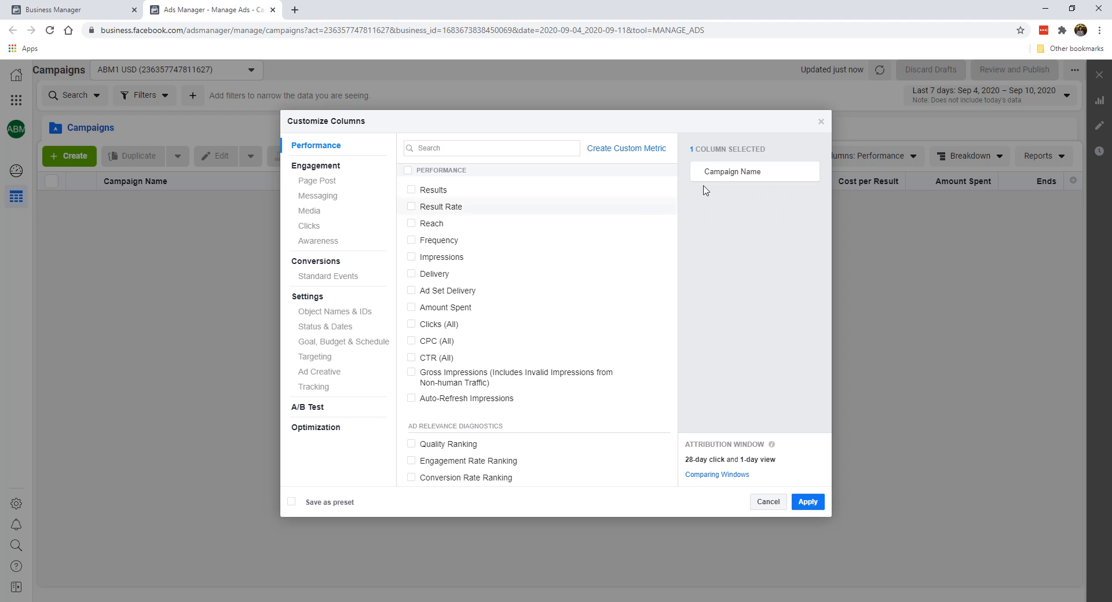
Add the Ad Set Delivery performance metric to the selected columns
mouse_move(596, 217)
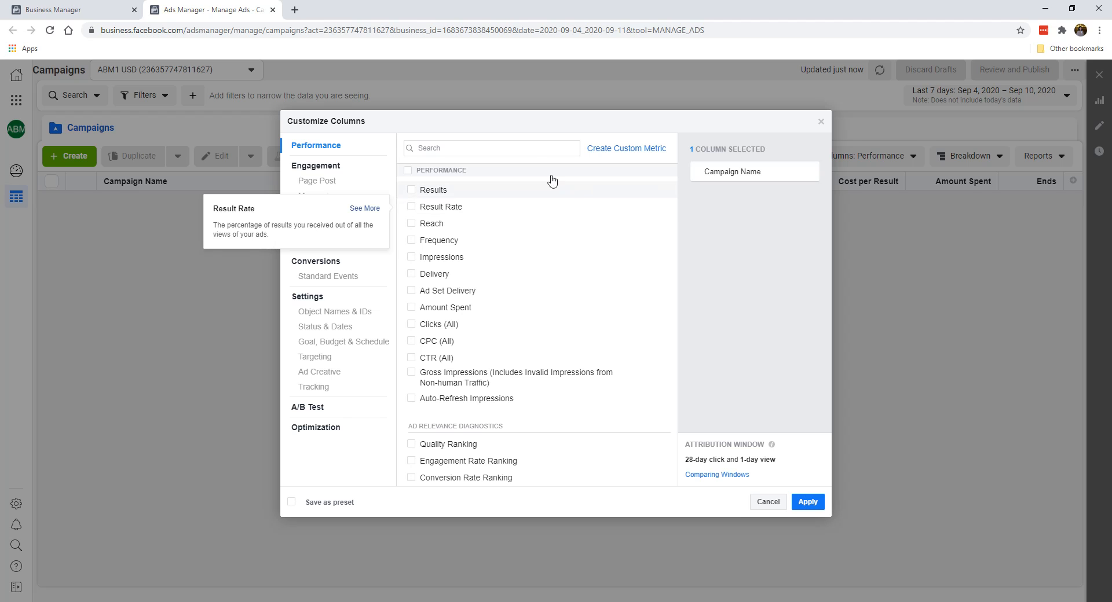
left_click(542, 147)
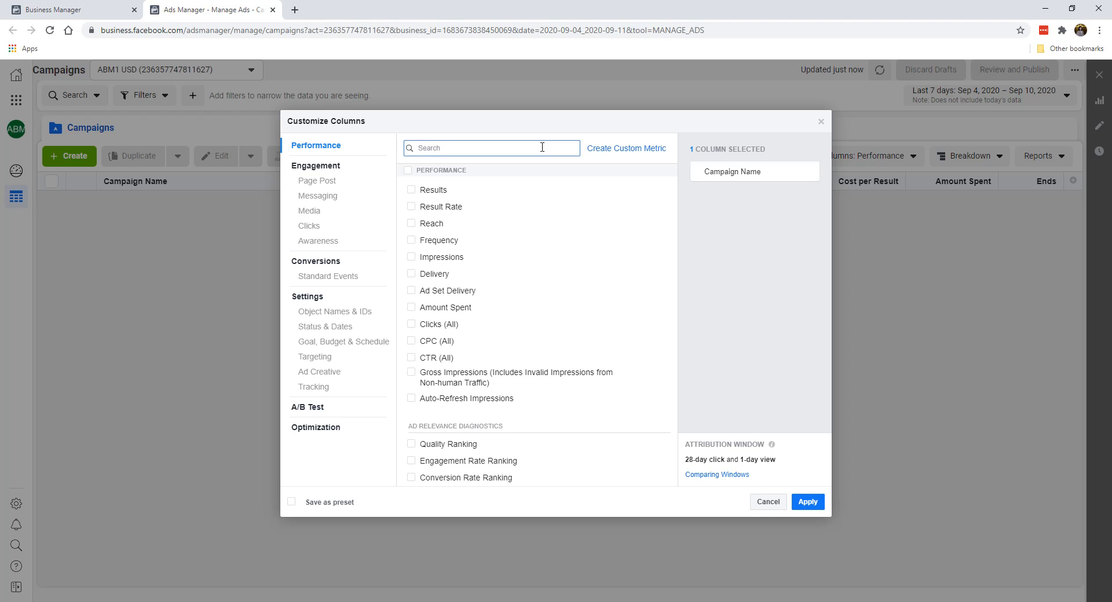
left_click(454, 294)
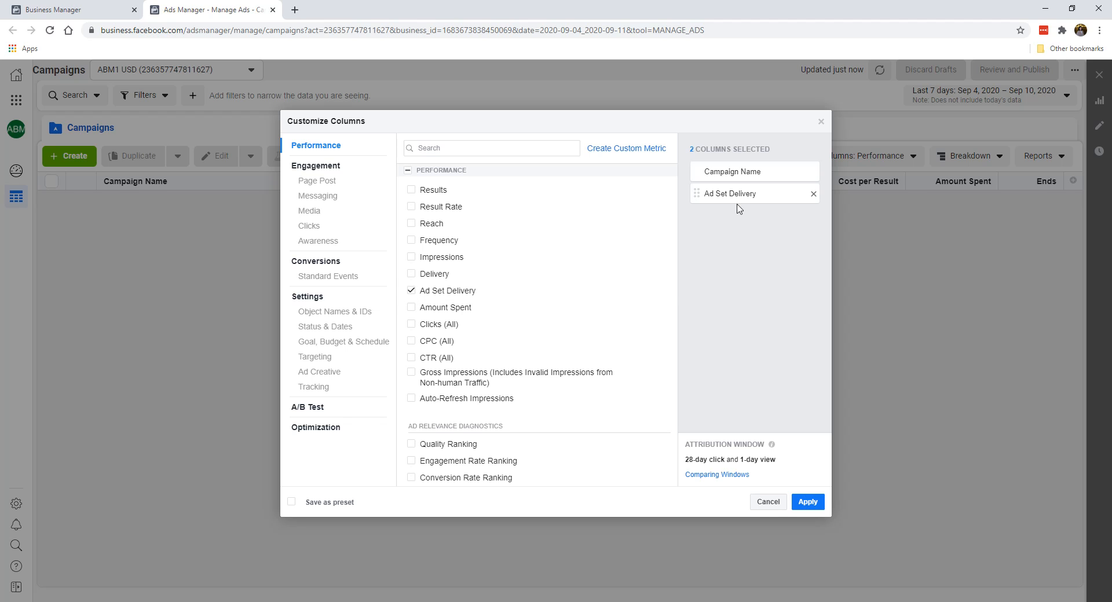
Search the available metrics for "budg" and add the Budget column
left_click(536, 152)
type("bu")
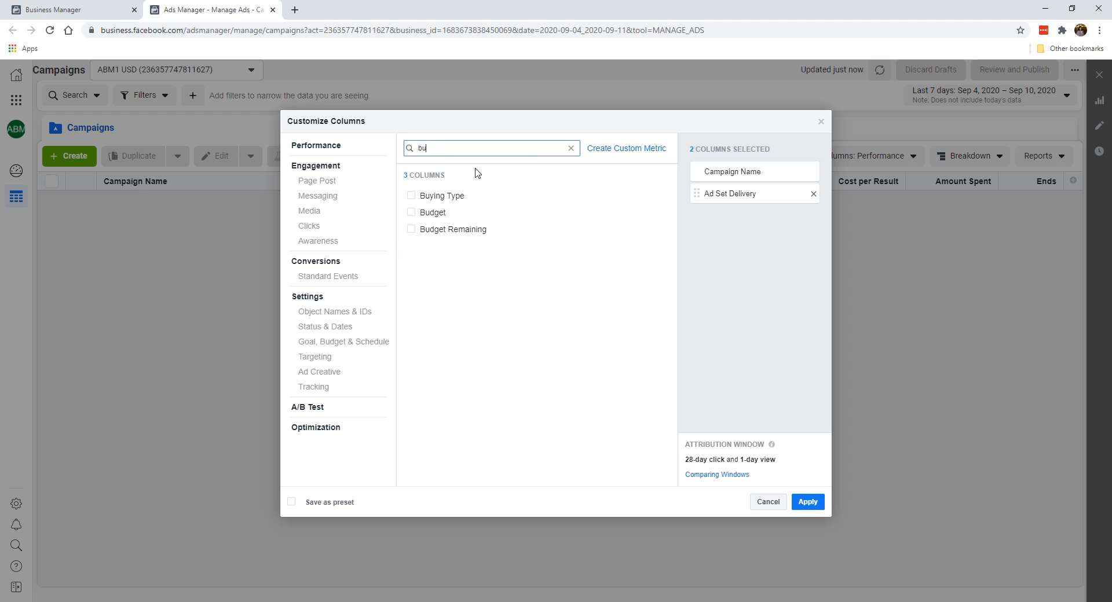
key("BackSpace")
key("BackSpace")
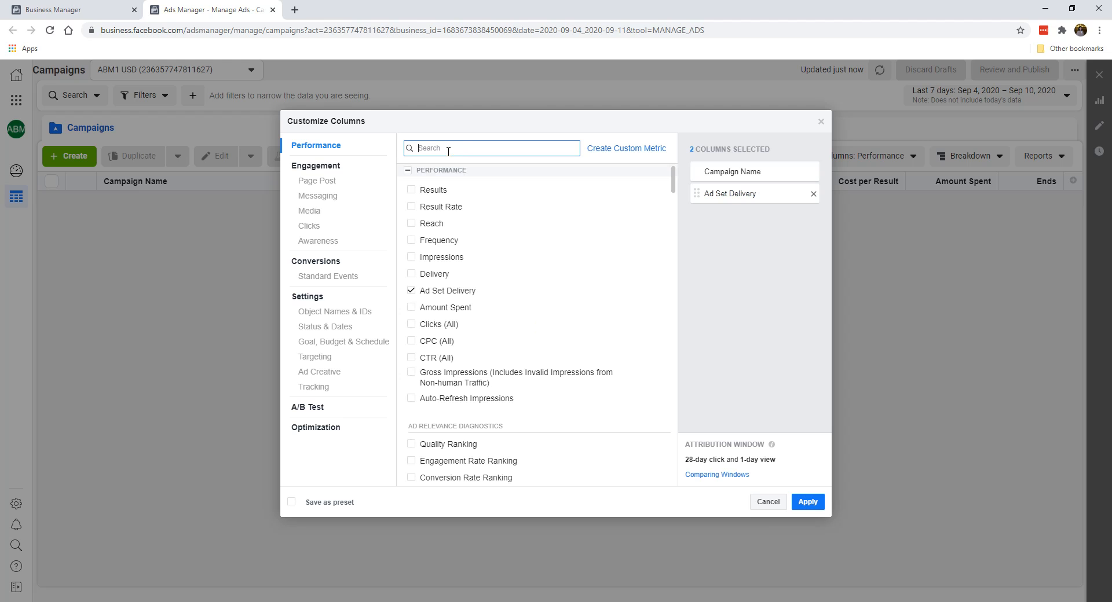
mouse_move(673, 187)
left_mouse_down()
mouse_move(670, 505)
mouse_move(699, 224)
mouse_move(675, 178)
mouse_move(656, 450)
mouse_move(667, 176)
left_mouse_up()
left_click(442, 148)
type("budg")
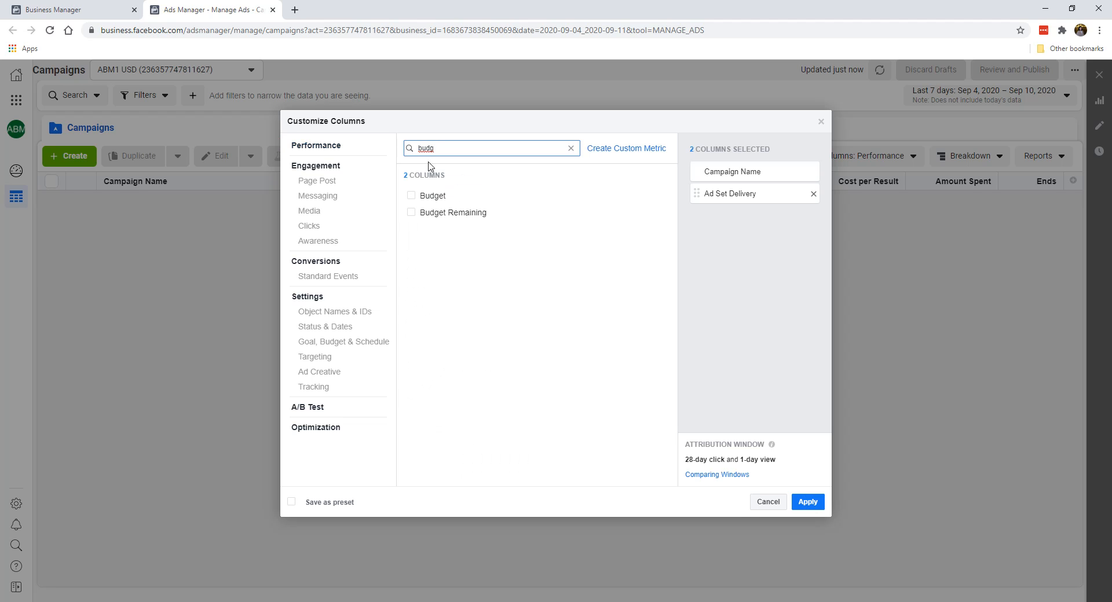
left_click(412, 196)
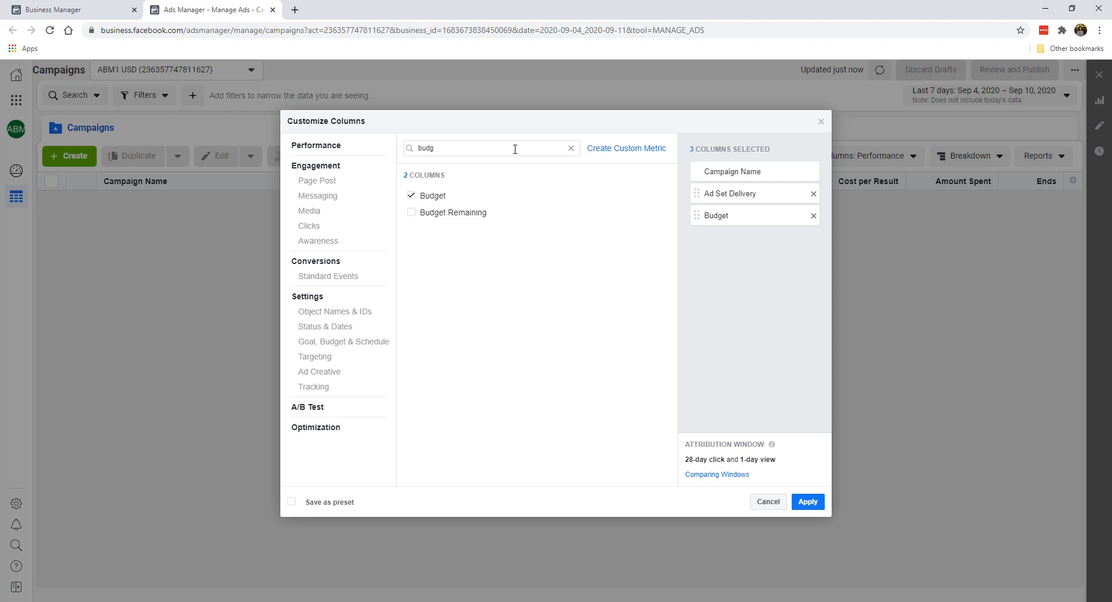
Search the available metrics for "amount" and add the Amount Spent column
left_click_drag(515, 149, 391, 134)
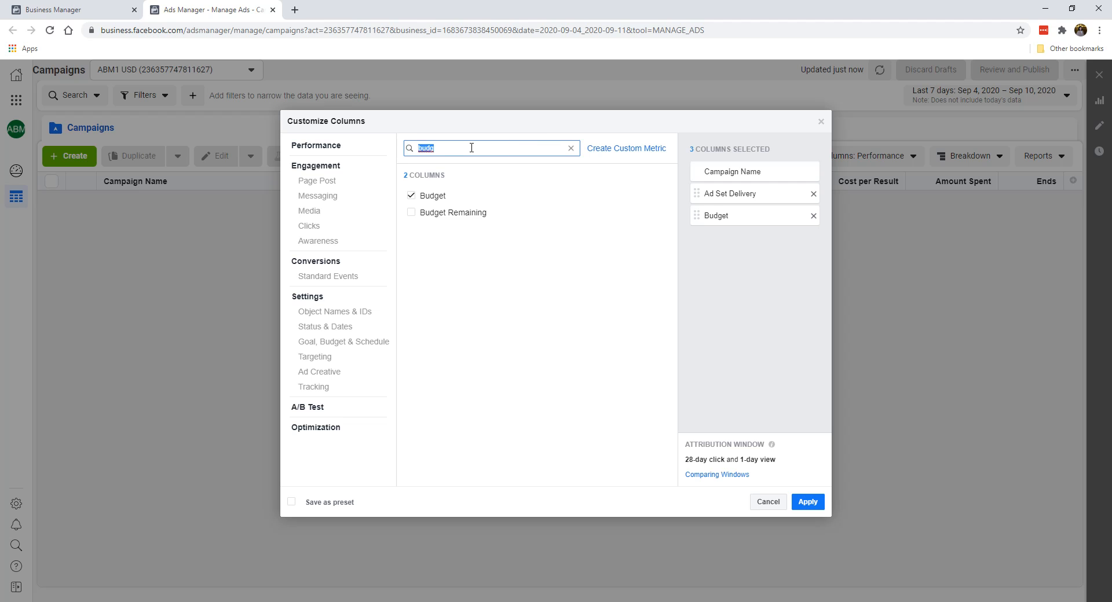
key("BackSpace")
type("amount")
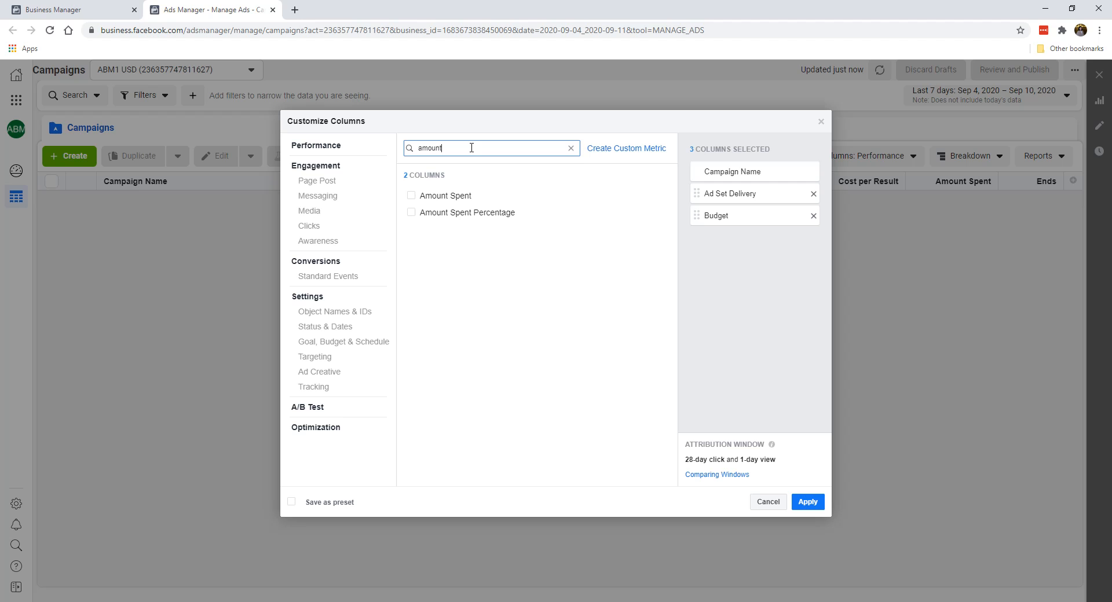
left_click(449, 197)
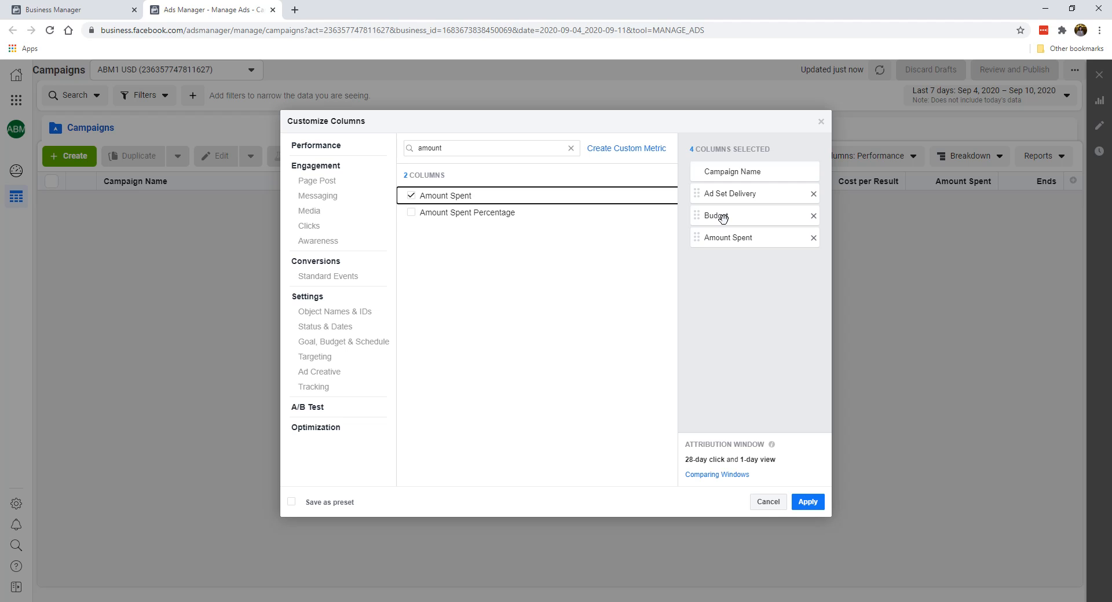
Search the metrics for "impr" and add the Impressions and CPM (Cost per 1,000 Impressions) columns
double_click(429, 149)
left_click(381, 143)
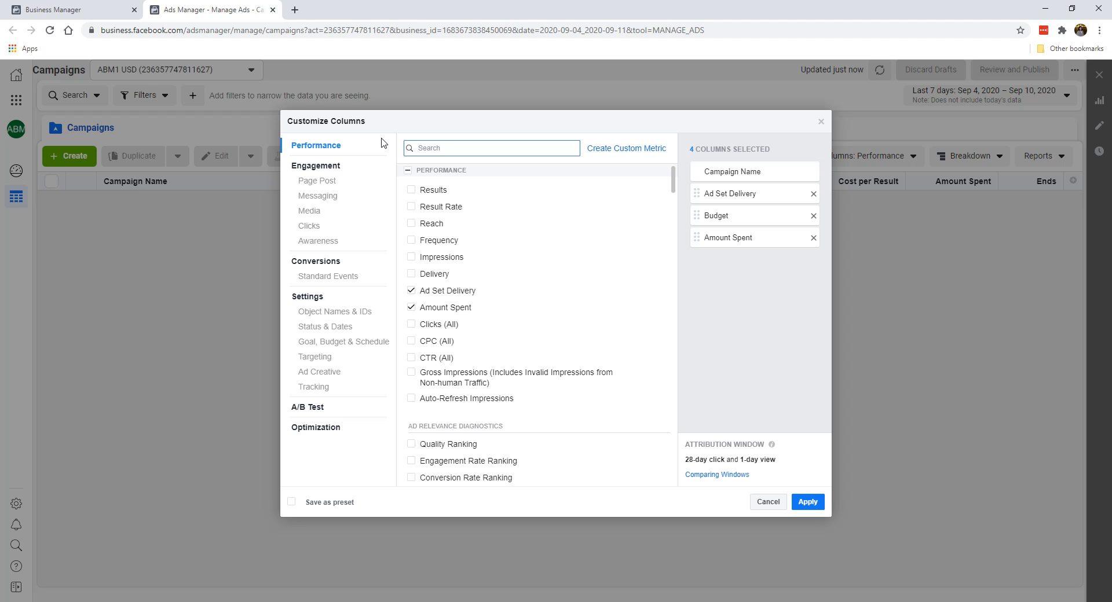
type("impr")
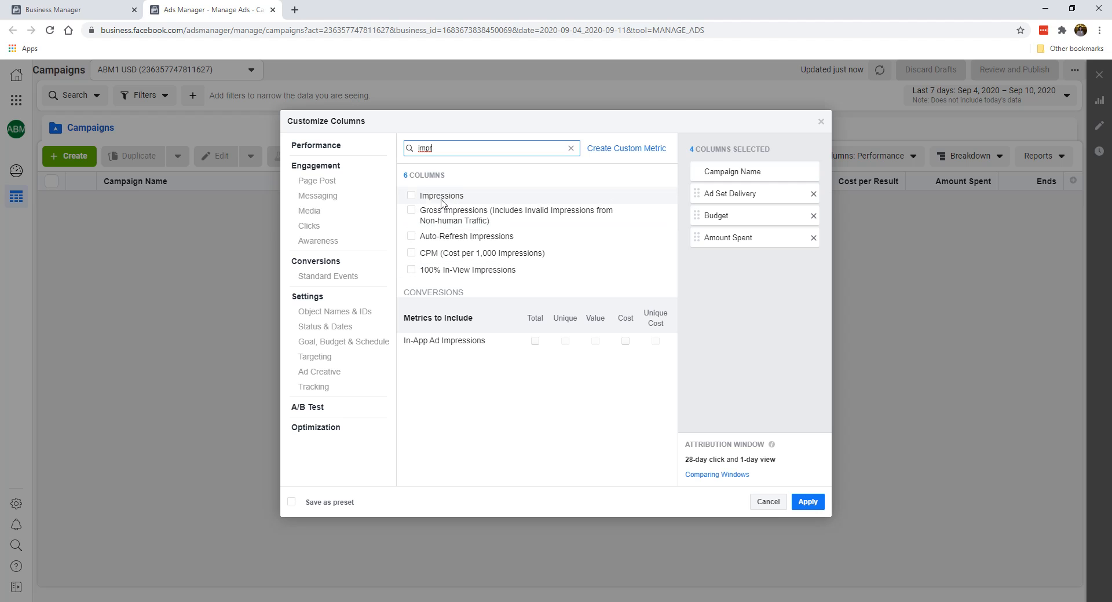
left_click(412, 197)
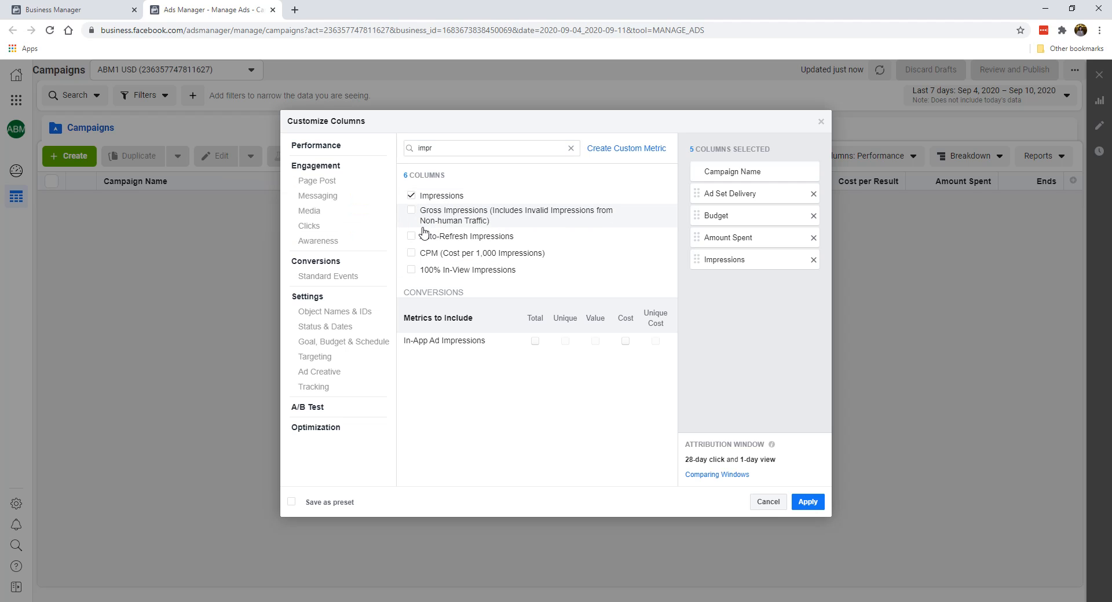
left_click(412, 255)
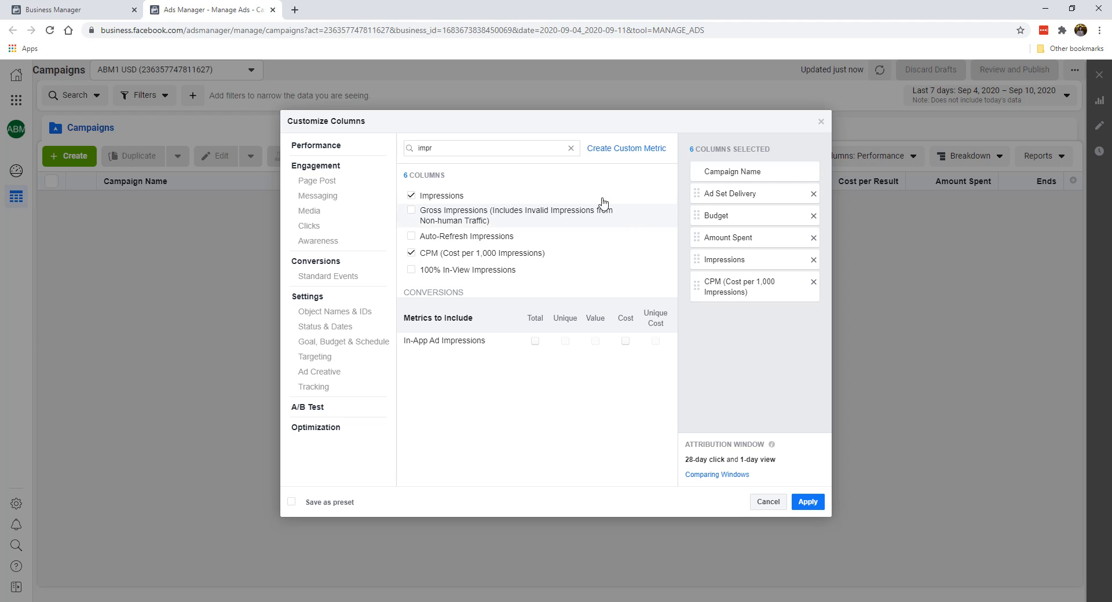
Try adding the Reach column between Amount Spent and Impressions, and remove it from the selected columns
left_click(571, 148)
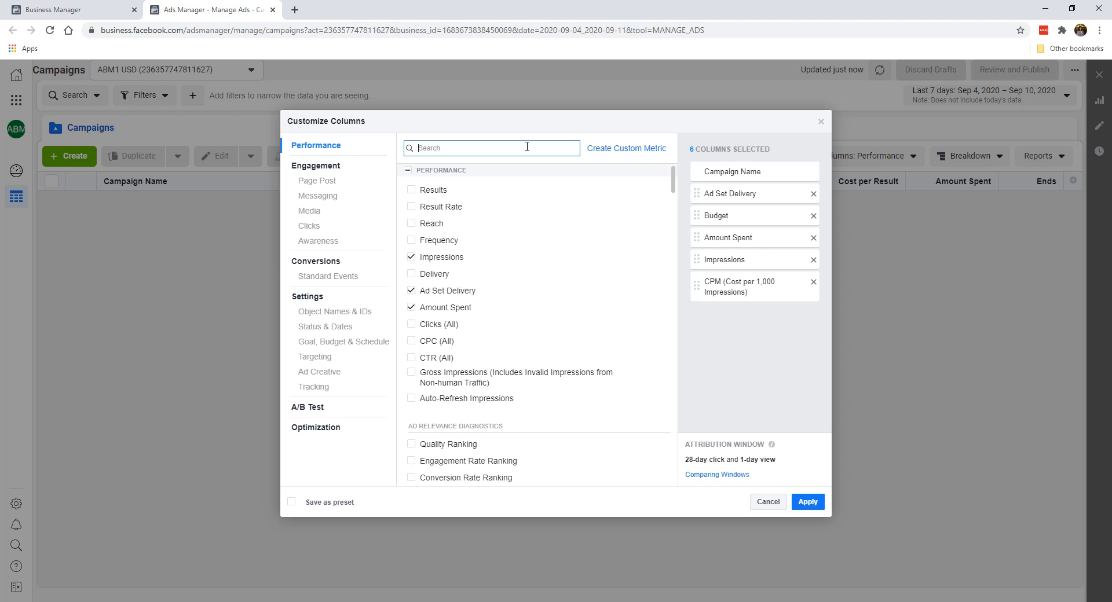
type("reac")
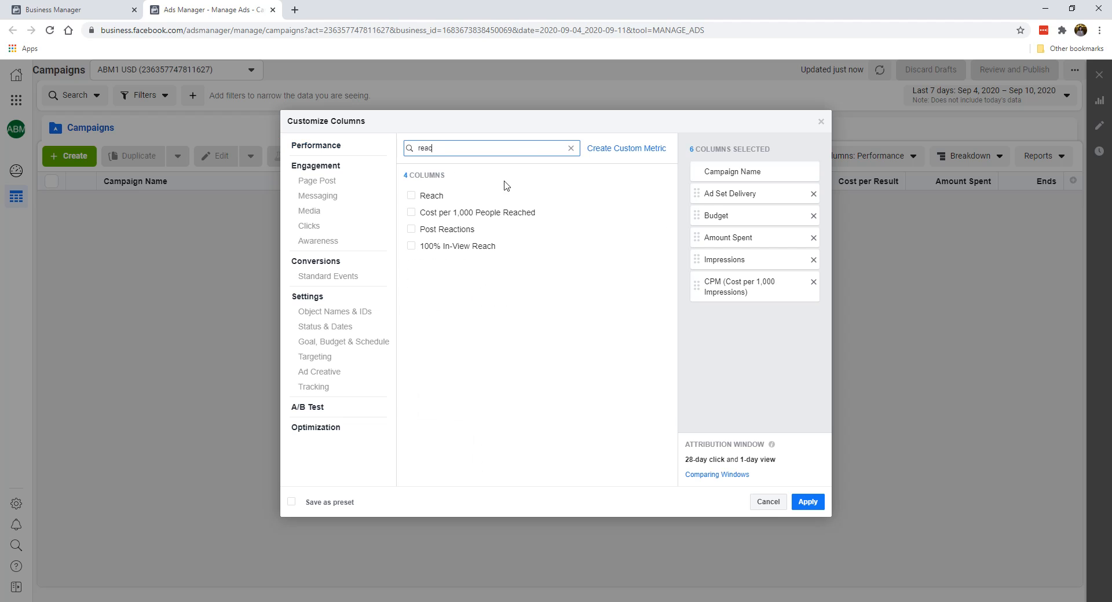
left_click(492, 195)
left_click_drag(712, 315, 736, 323)
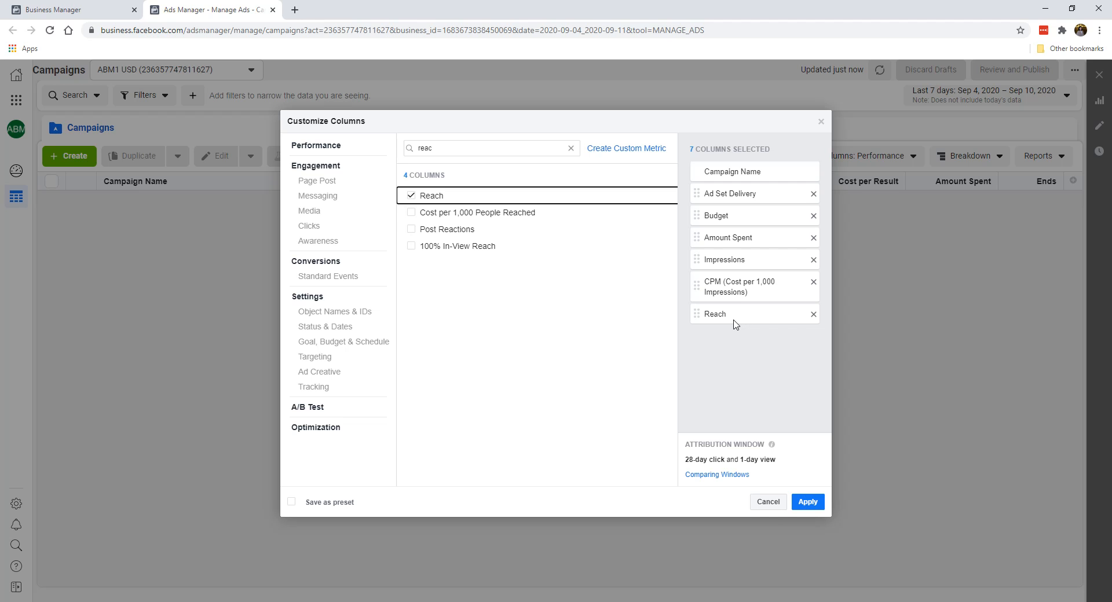
left_click_drag(733, 321, 723, 252)
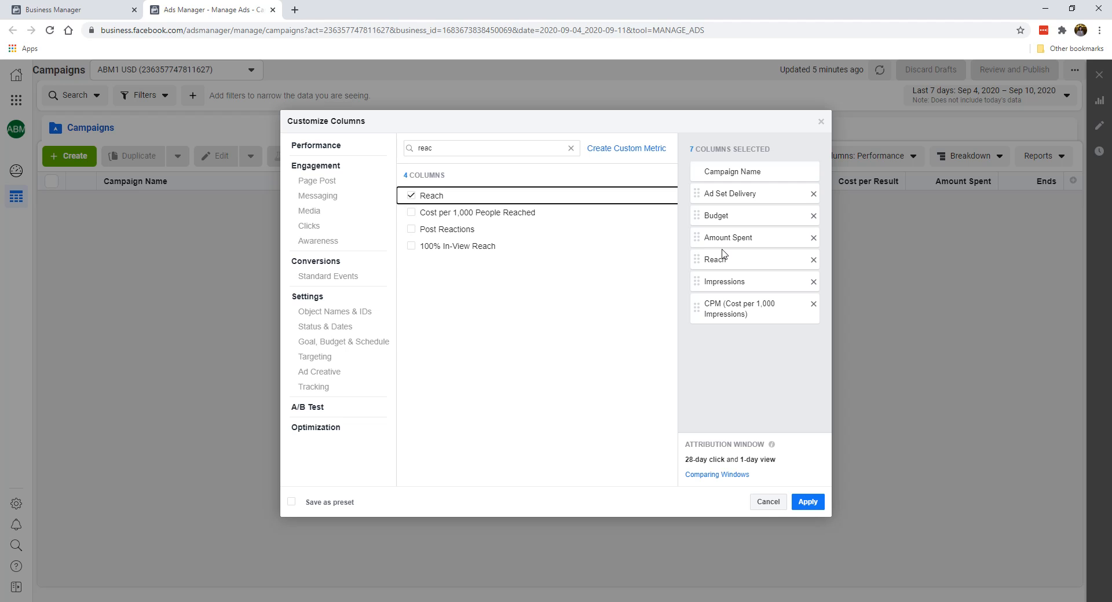
left_click(814, 260)
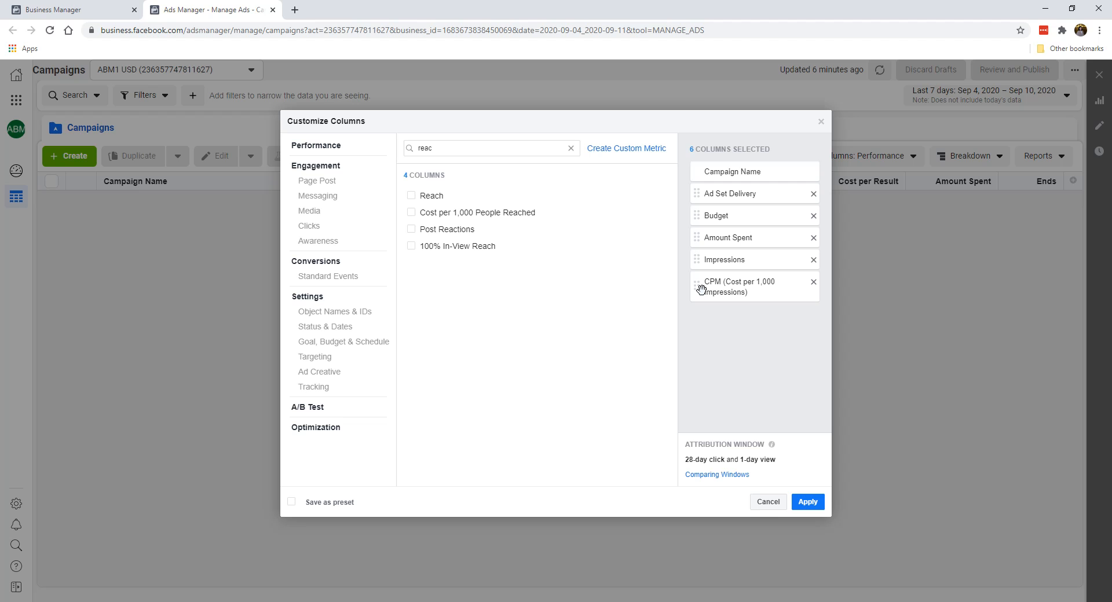
Search the metrics for "link" and add the Link Clicks and CPC (Cost per Link Click) columns
left_click(571, 148)
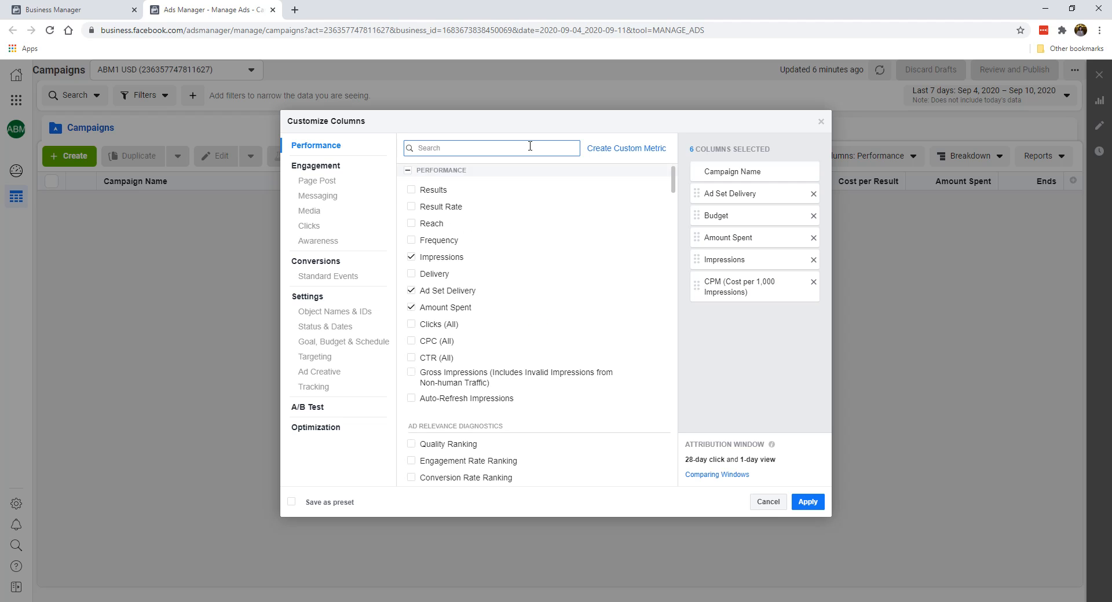
type("link")
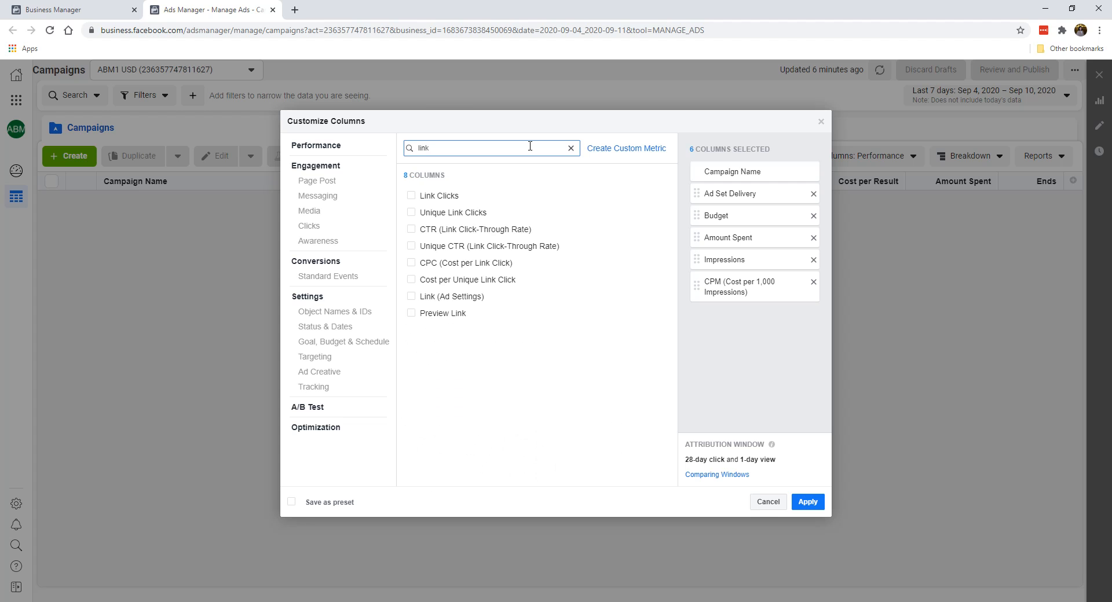
left_click(444, 197)
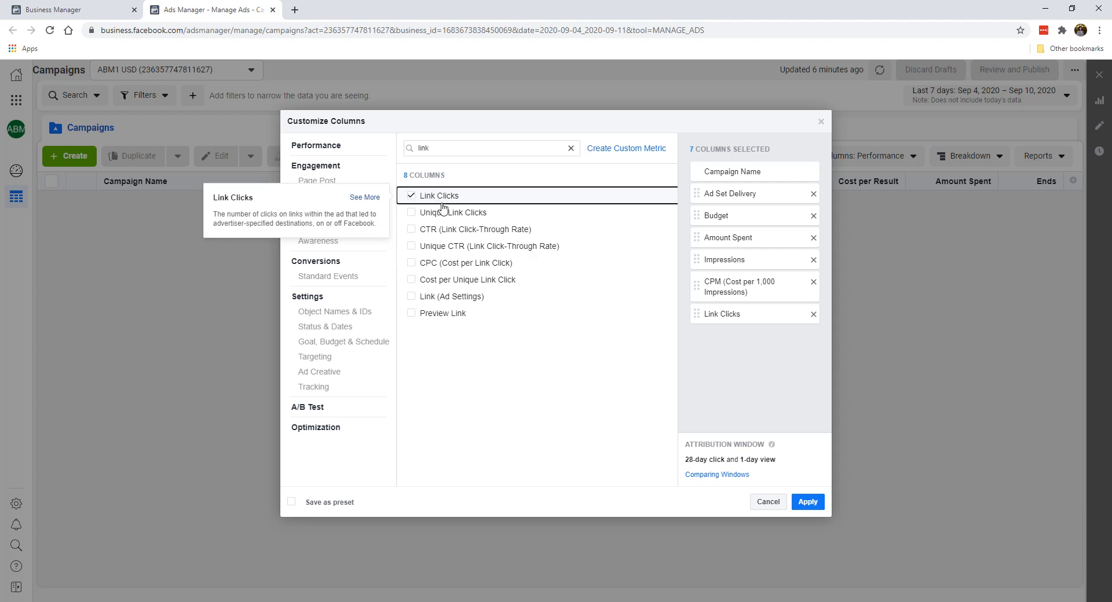
left_click(438, 268)
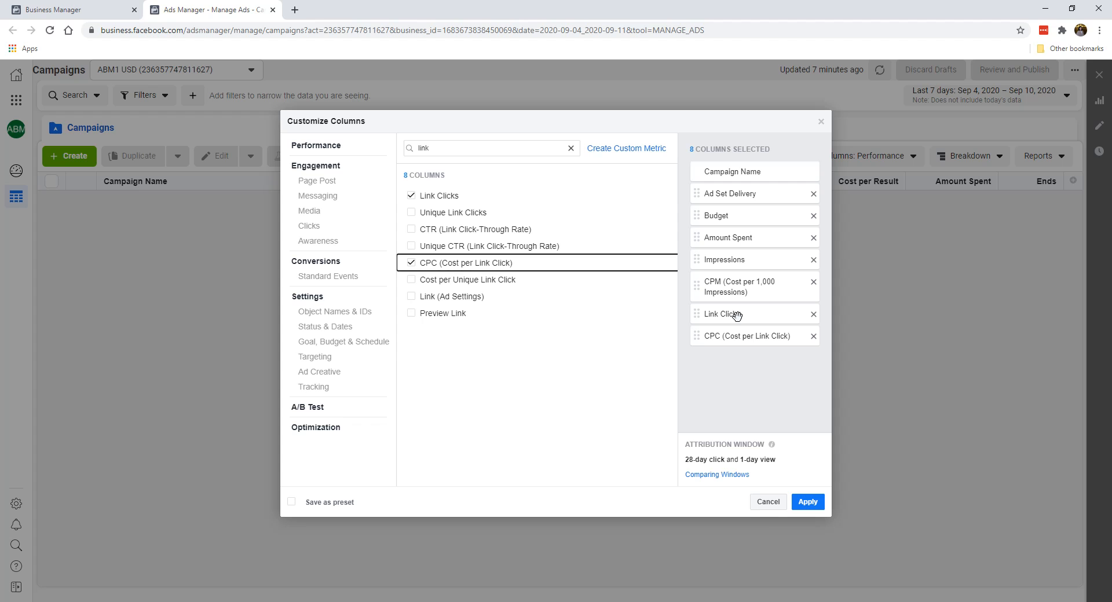
Search the metrics for "ctr" and add the CTR (Link Click-Through Rate) and CTR (All) columns
left_click(570, 148)
type("ctr")
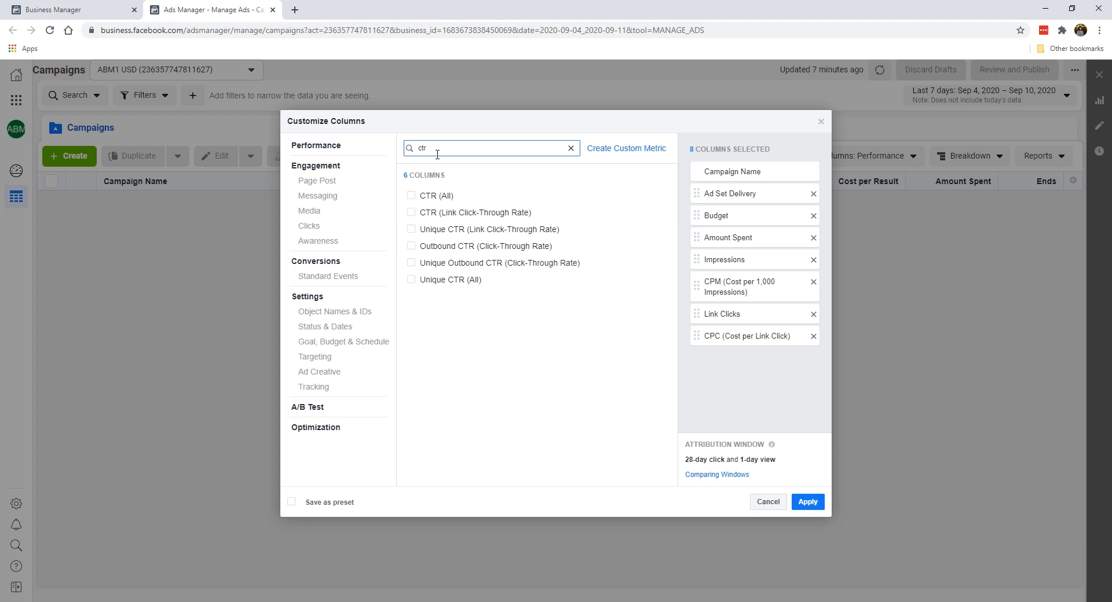
left_click(466, 213)
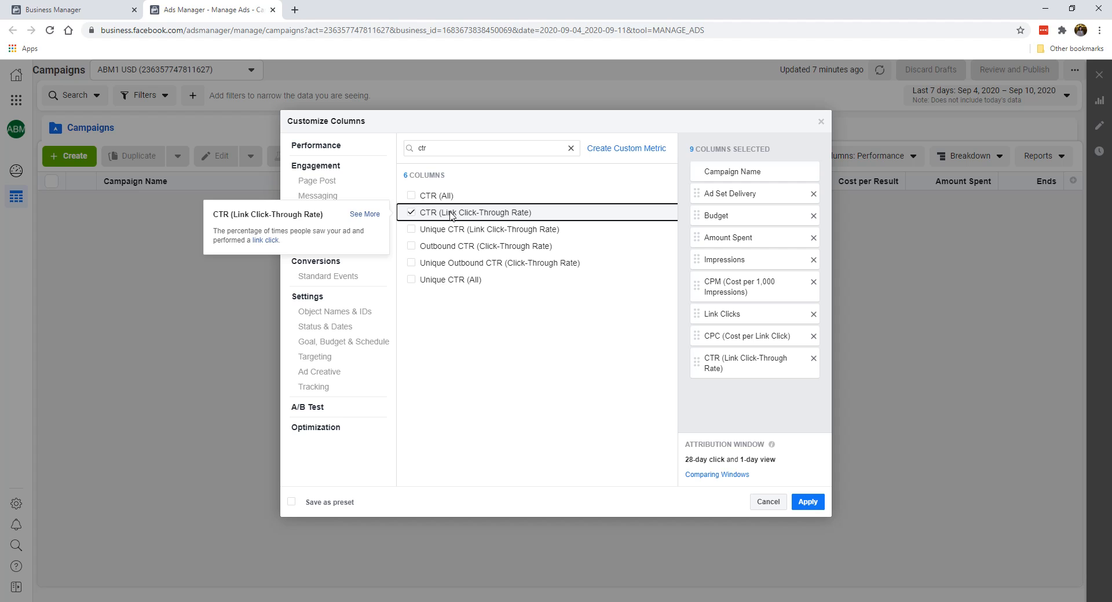
left_click(437, 196)
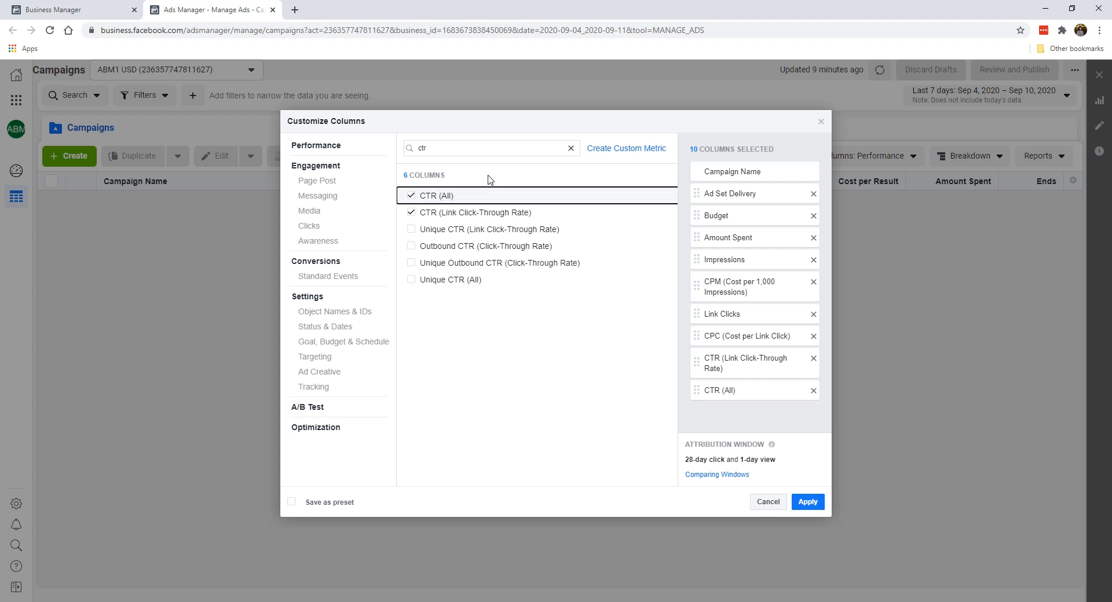
Search for "lead", add the total and cost columns for Leads, and exclude the website, offline and on-Facebook lead breakdowns
double_click(496, 148)
key("BackSpace")
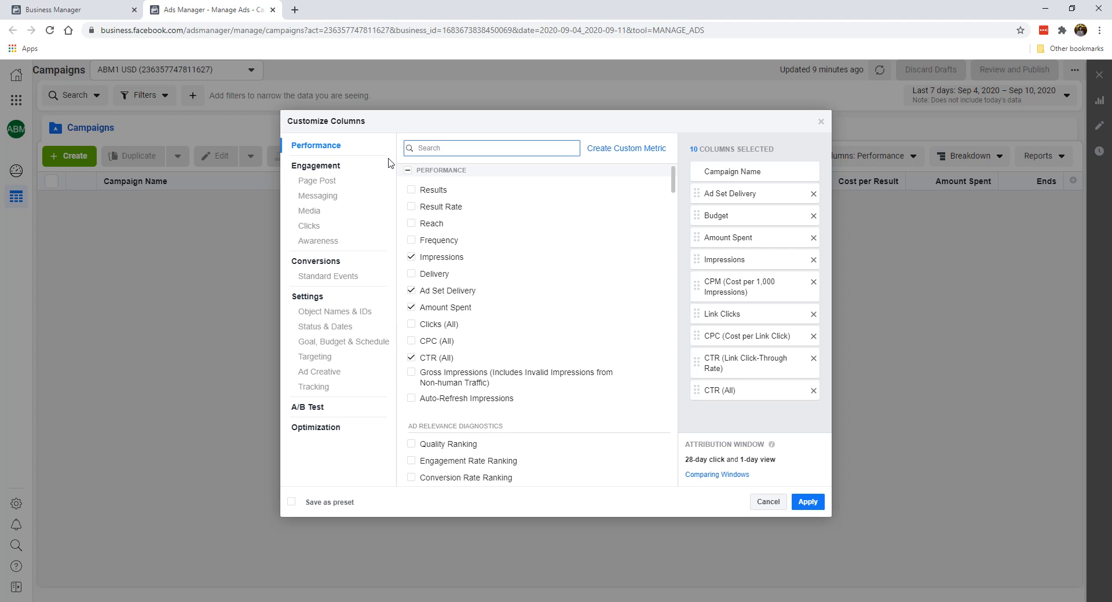
type("lead")
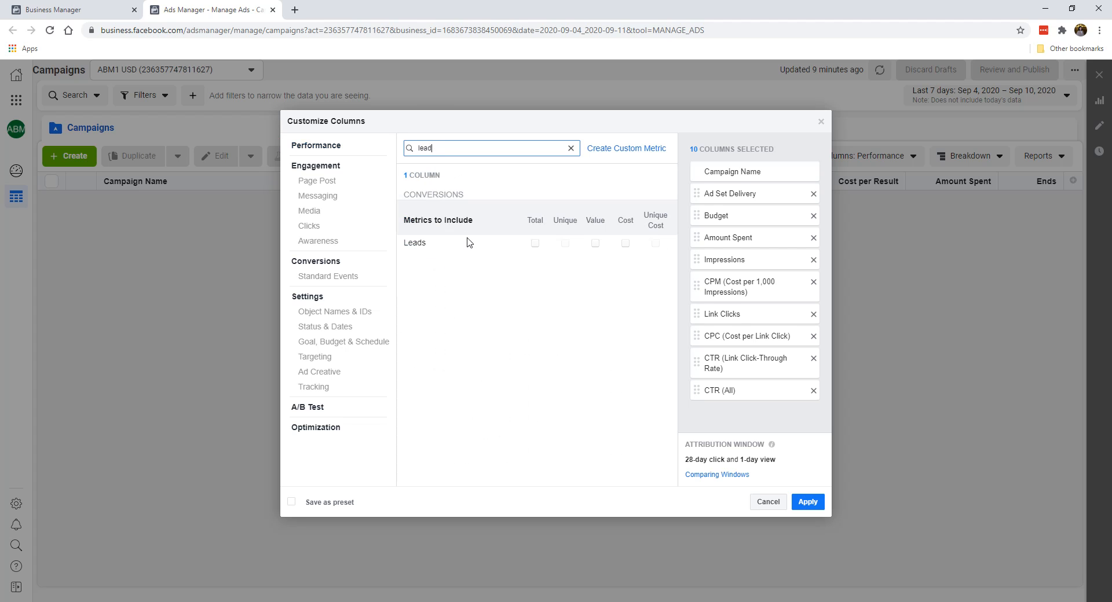
left_click(535, 246)
left_click(626, 243)
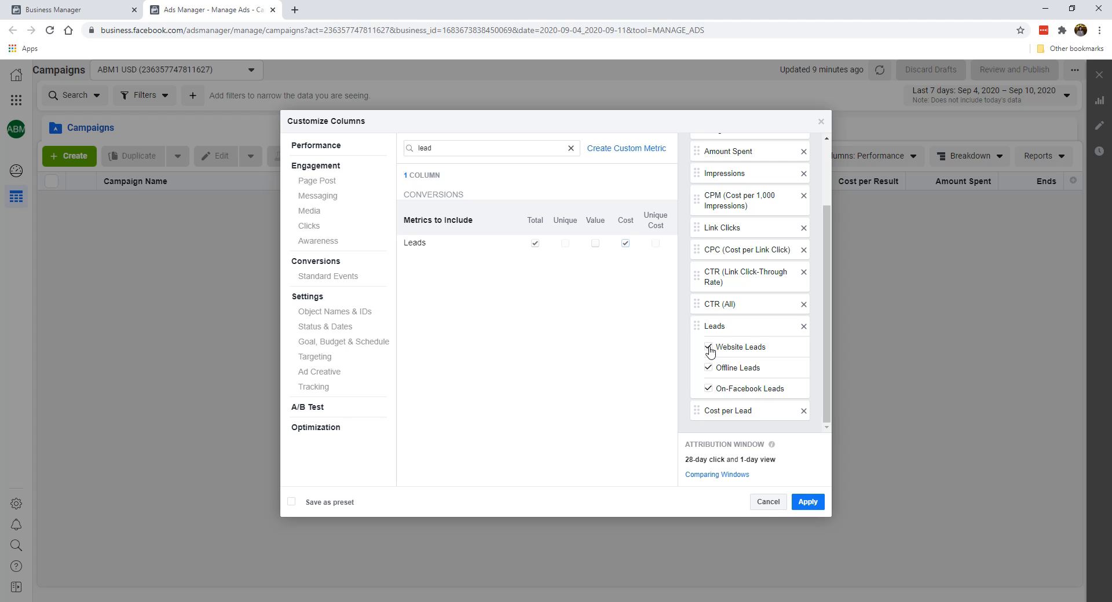
left_click(709, 368)
Review the order and contents of the full list of selected columns
scroll(744, 336, "up", 1)
scroll(747, 324, "up", 1)
scroll(764, 330, "down", 2)
scroll(736, 383, "up", 2)
scroll(738, 278, "down", 2)
scroll(742, 282, "up", 2)
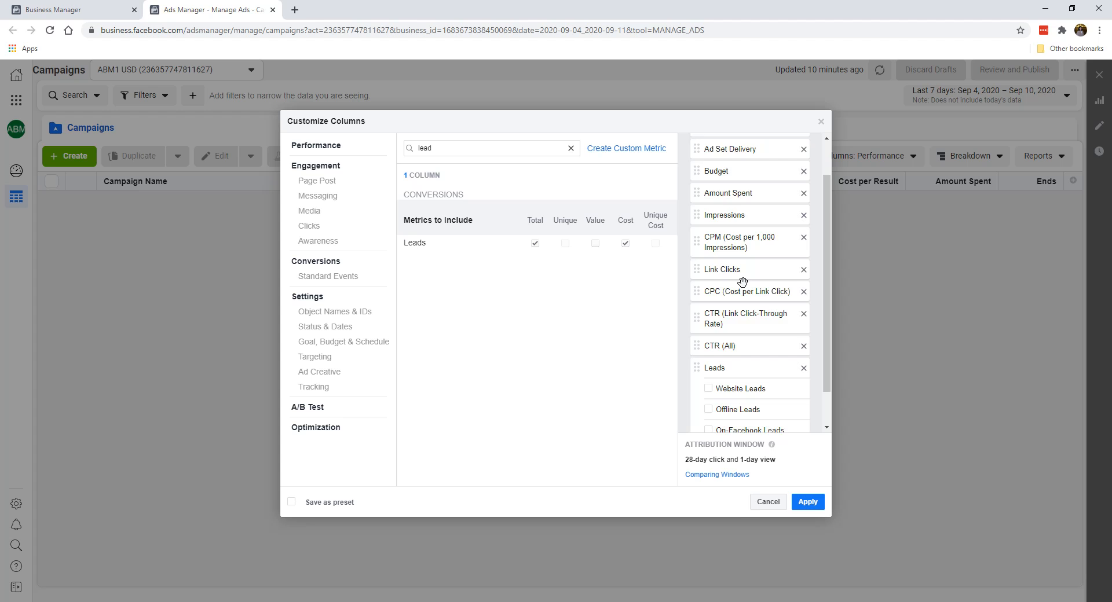
scroll(750, 252, "down", 2)
scroll(746, 251, "up", 3)
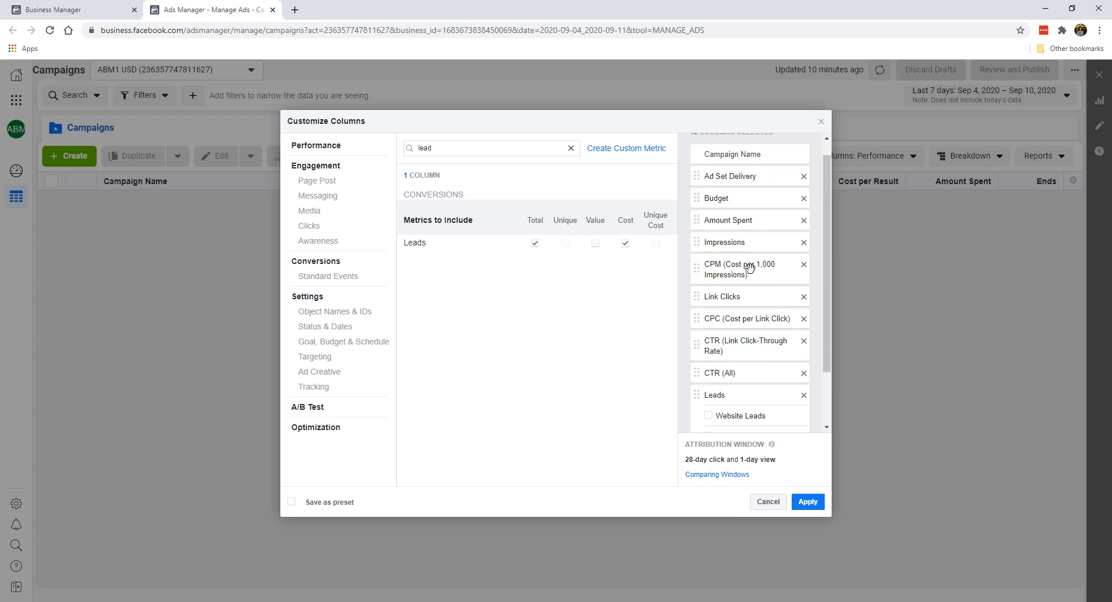
Save the selected columns as a preset named "Lead Gen" and apply them to the campaign table
scroll(739, 215, "down", 2)
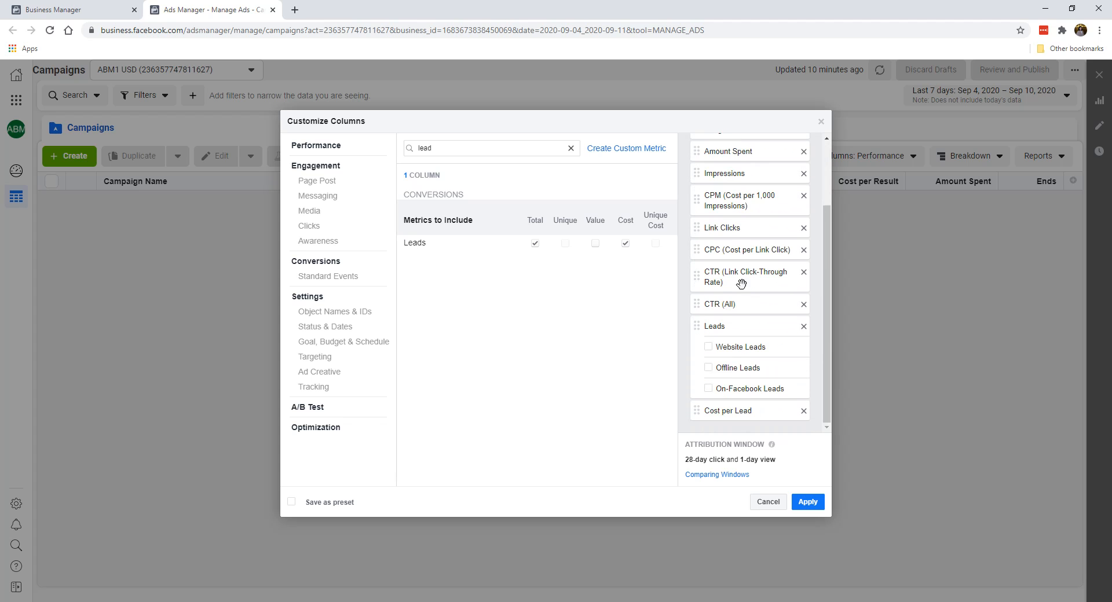
scroll(747, 315, "up", 2)
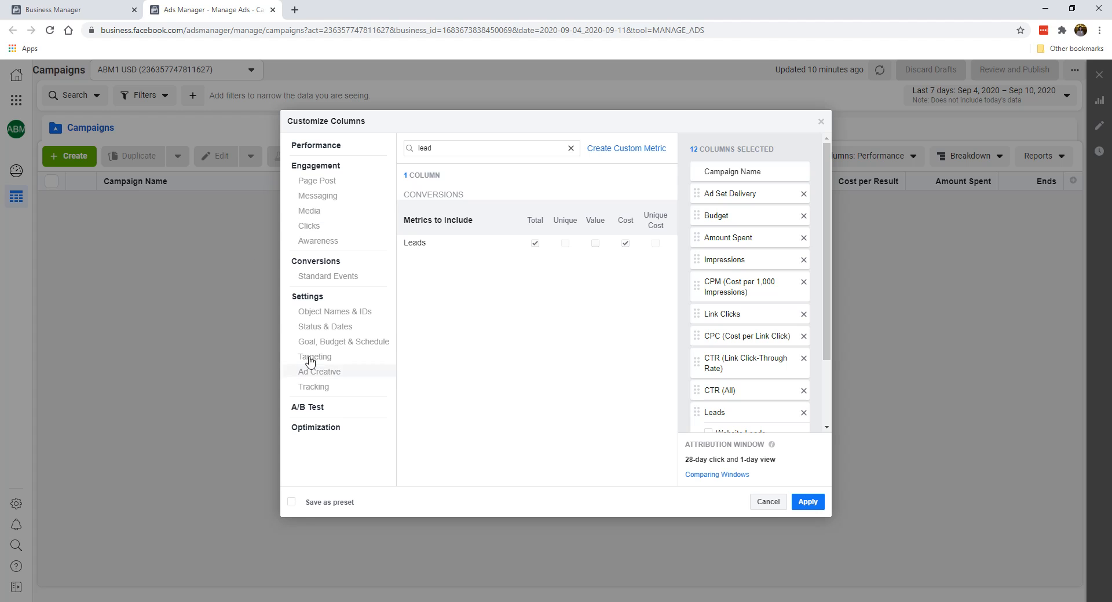
scroll(751, 238, "down", 3)
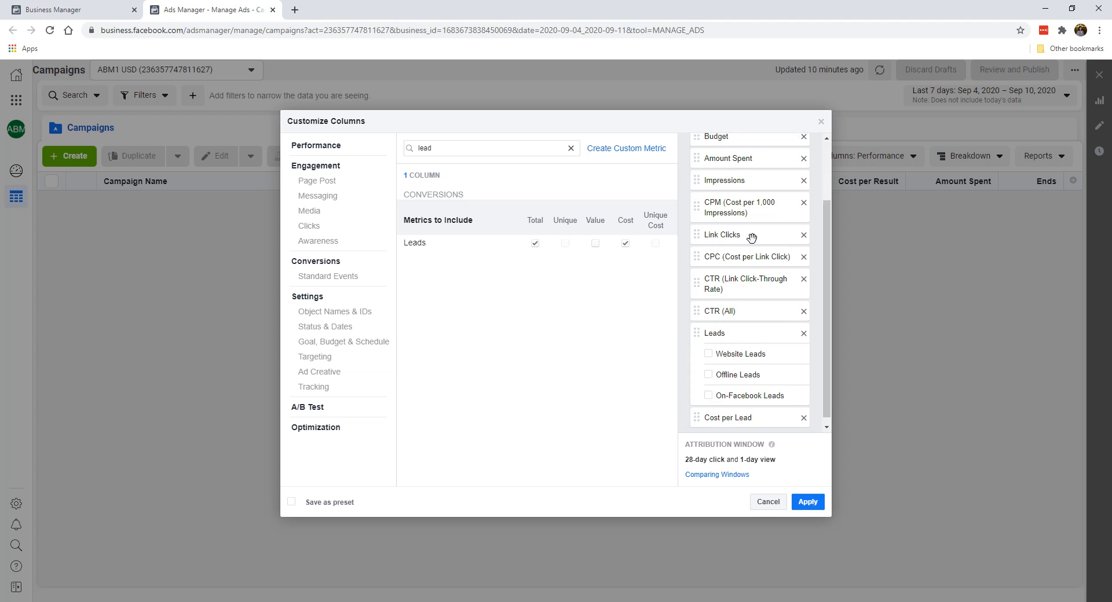
scroll(720, 429, "up", 3)
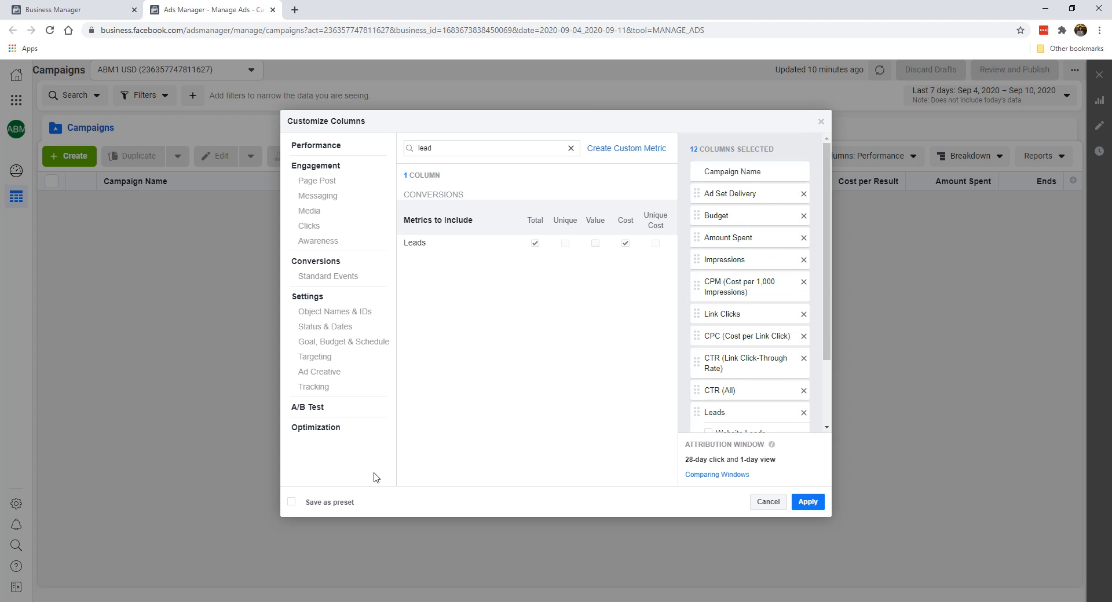
left_click(340, 504)
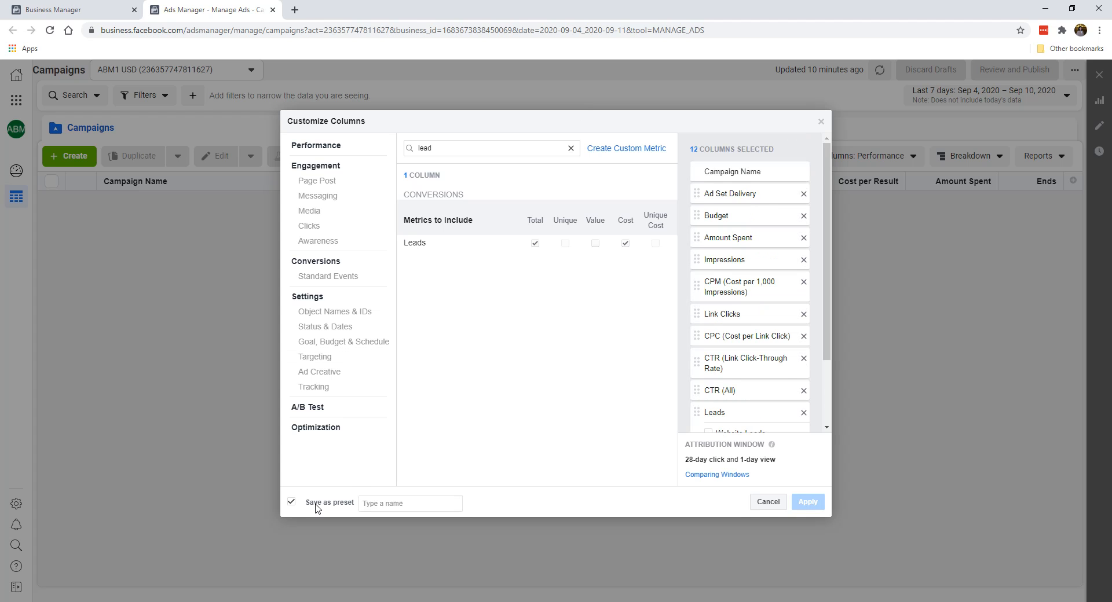
left_click(387, 508)
type("Lead Gen")
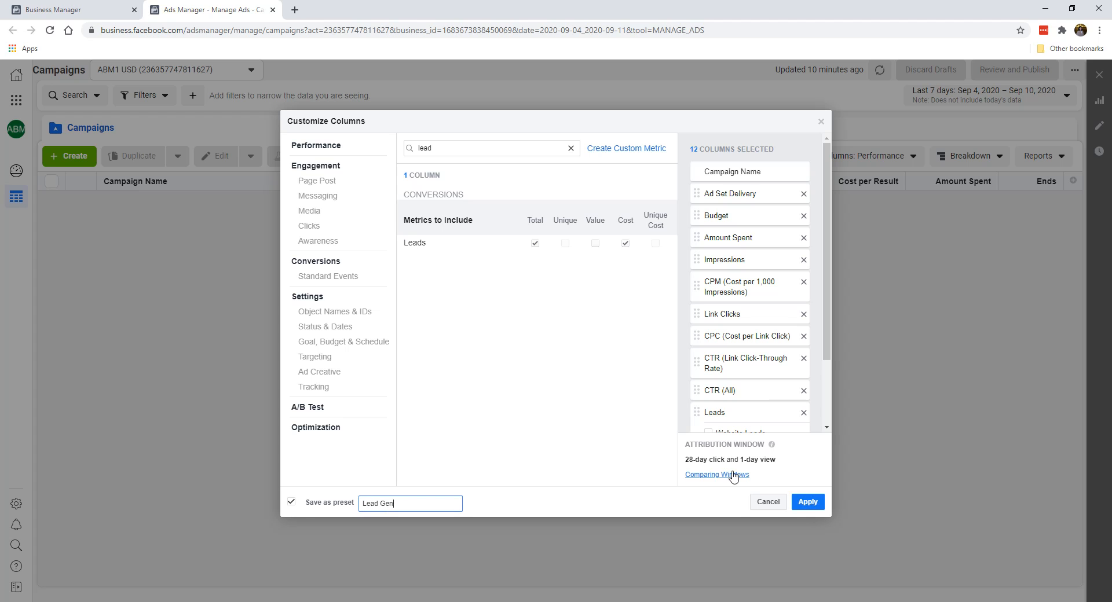
scroll(715, 390, "down", 2)
left_click(801, 505)
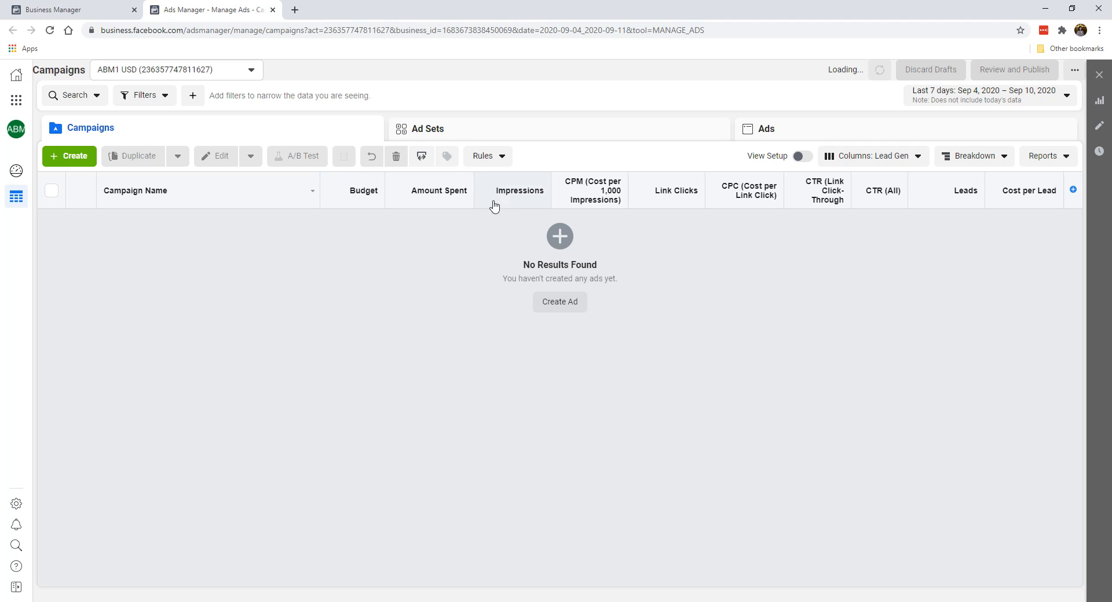
Set the Lead Gen column preset as the default view and reload the page
mouse_move(596, 186)
mouse_move(823, 204)
left_click(892, 164)
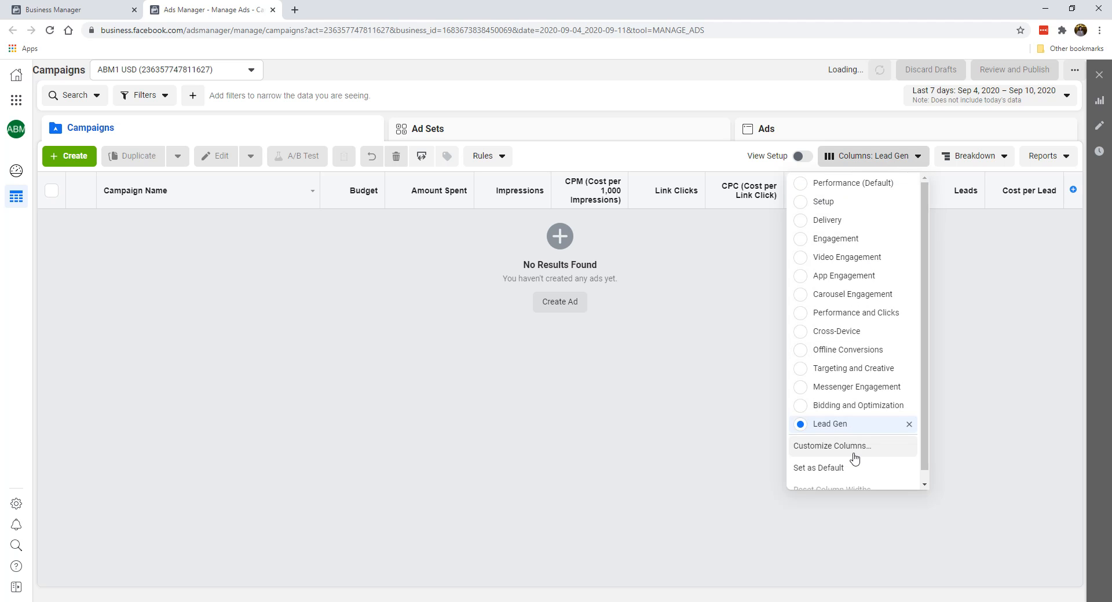
scroll(854, 459, "down", 1)
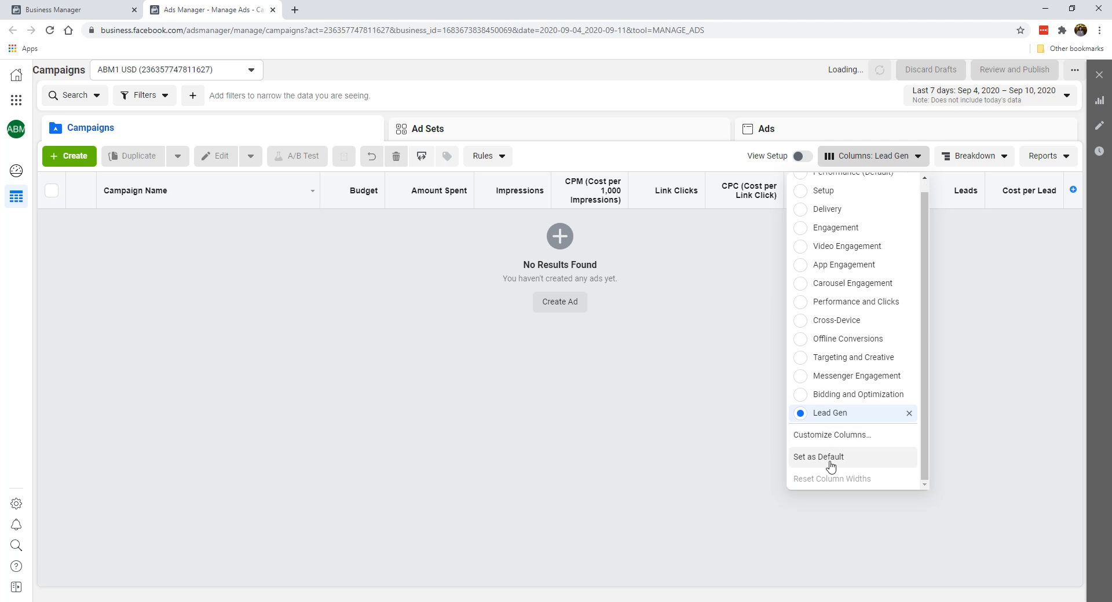
left_click(831, 457)
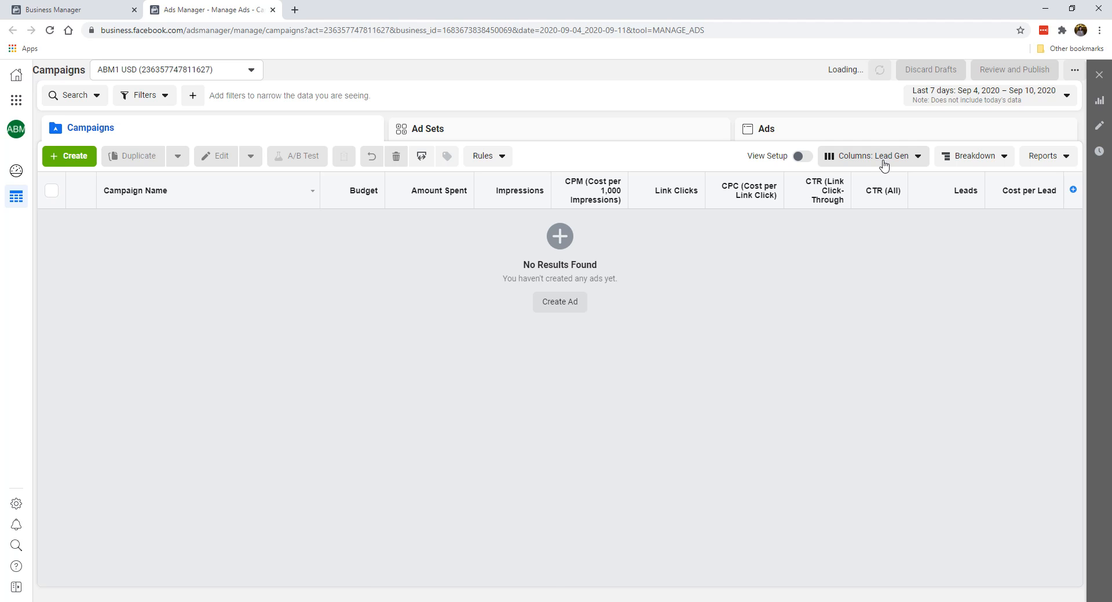
left_click(50, 30)
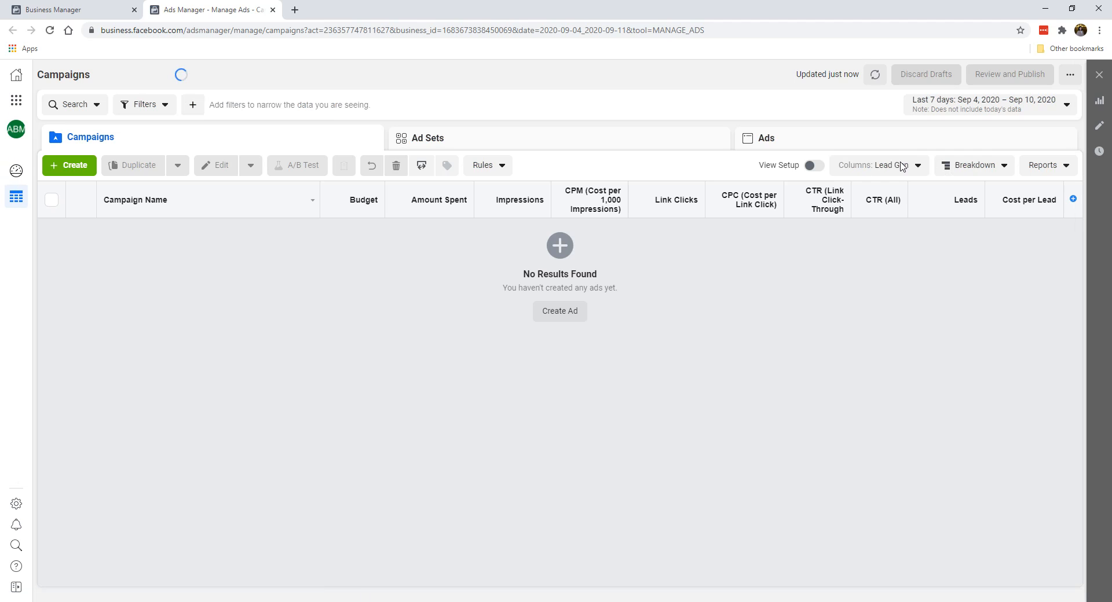
Switch the campaign table to the Performance column preset and back to Lead Gen
left_click(905, 168)
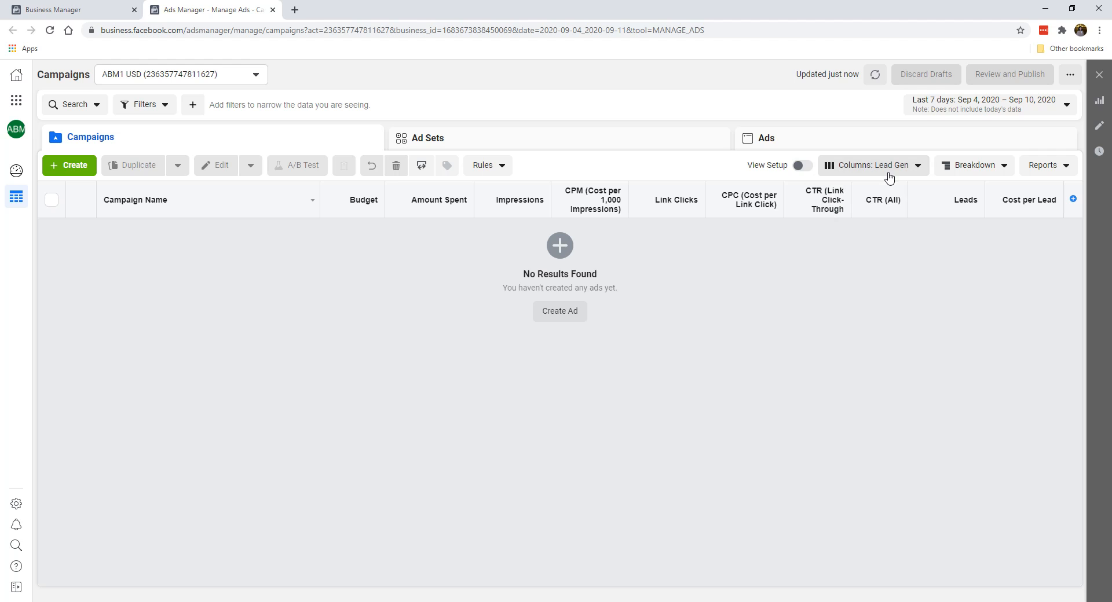
left_click(887, 170)
left_click(865, 199)
left_click(866, 168)
scroll(845, 325, "down", 1)
left_click(840, 423)
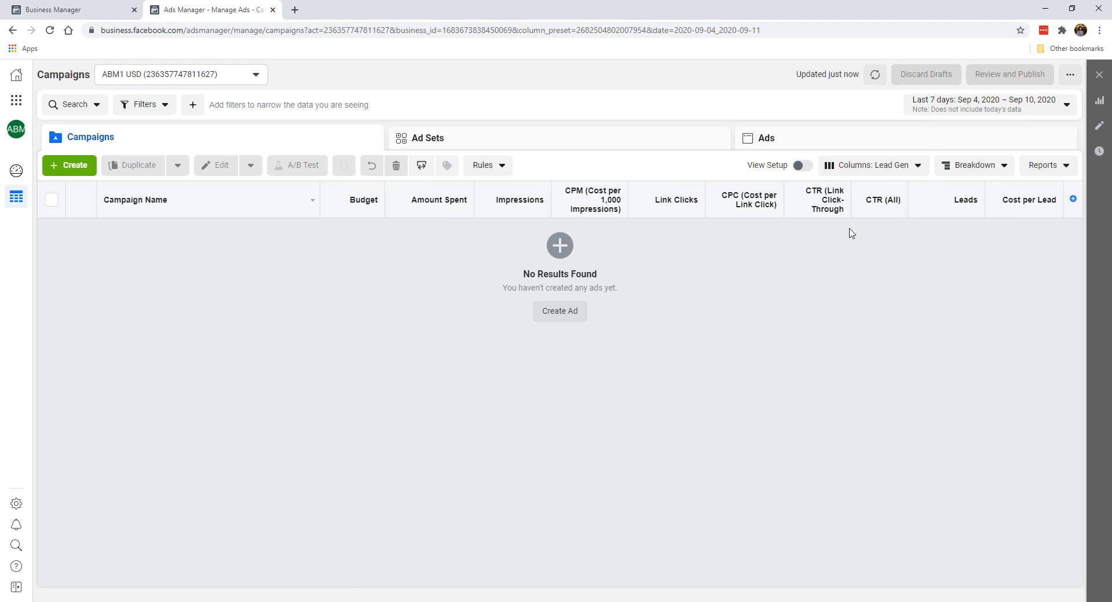
Review the selected columns of the default Lead Gen preset in the column customization dialog and close it without applying changes
left_click(872, 168)
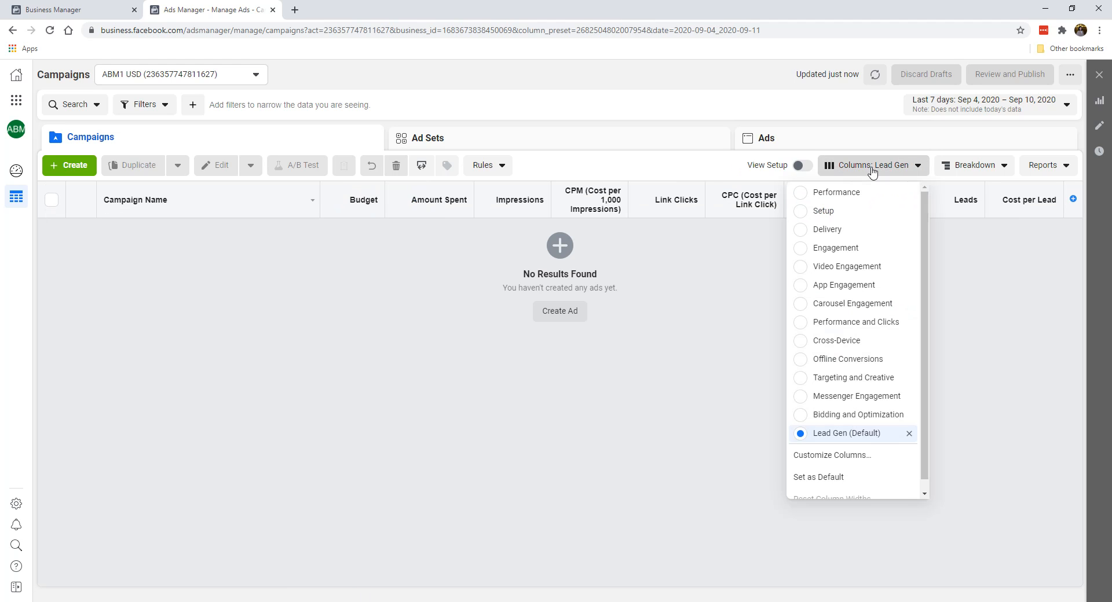
scroll(857, 347, "down", 1)
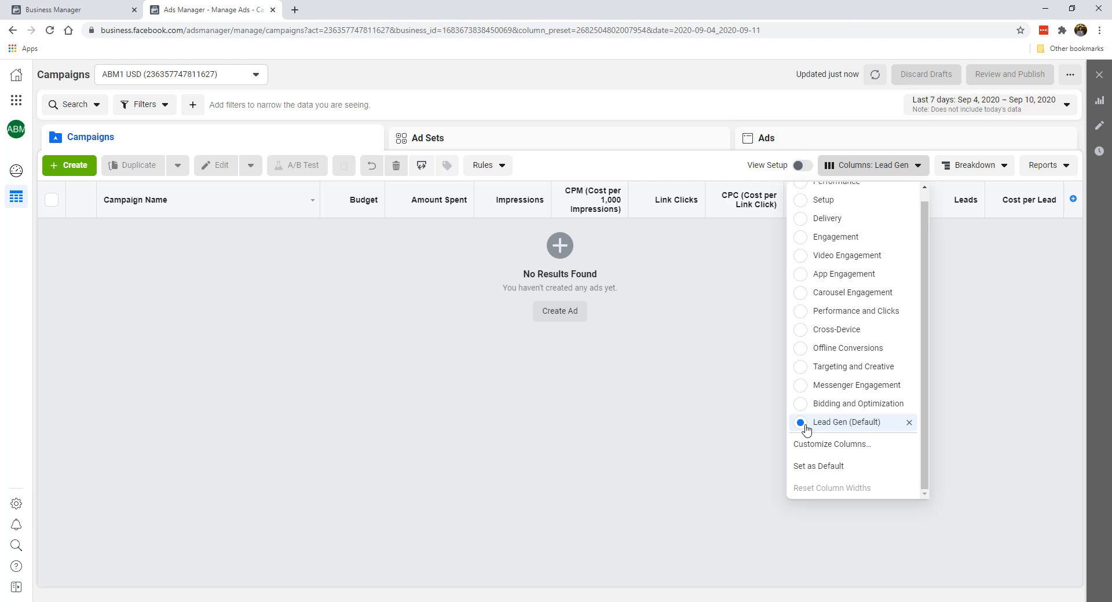
left_click(811, 444)
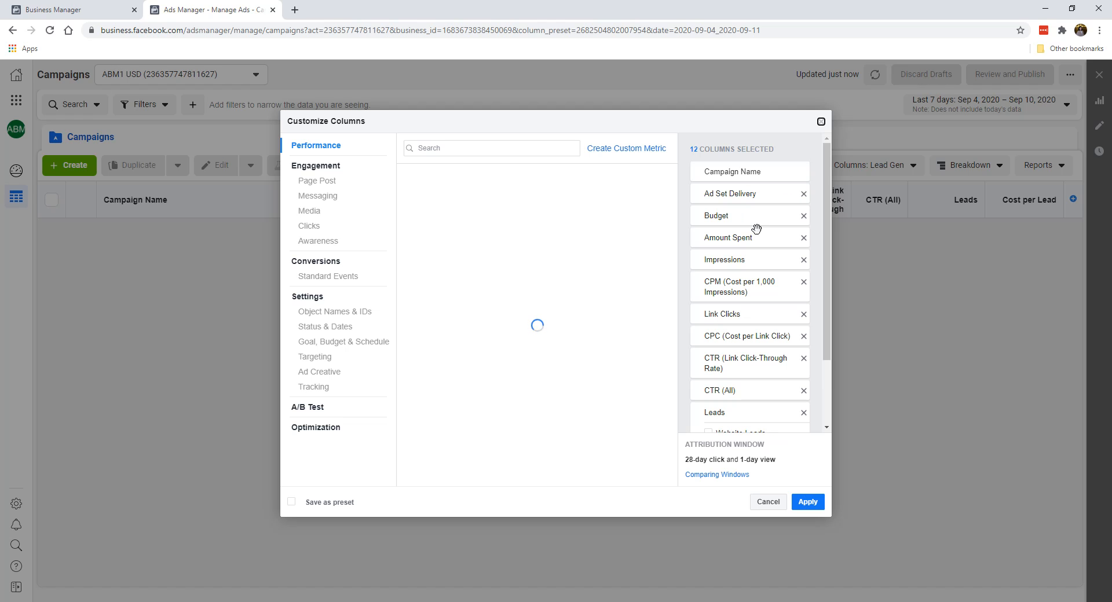
scroll(748, 235, "down", 2)
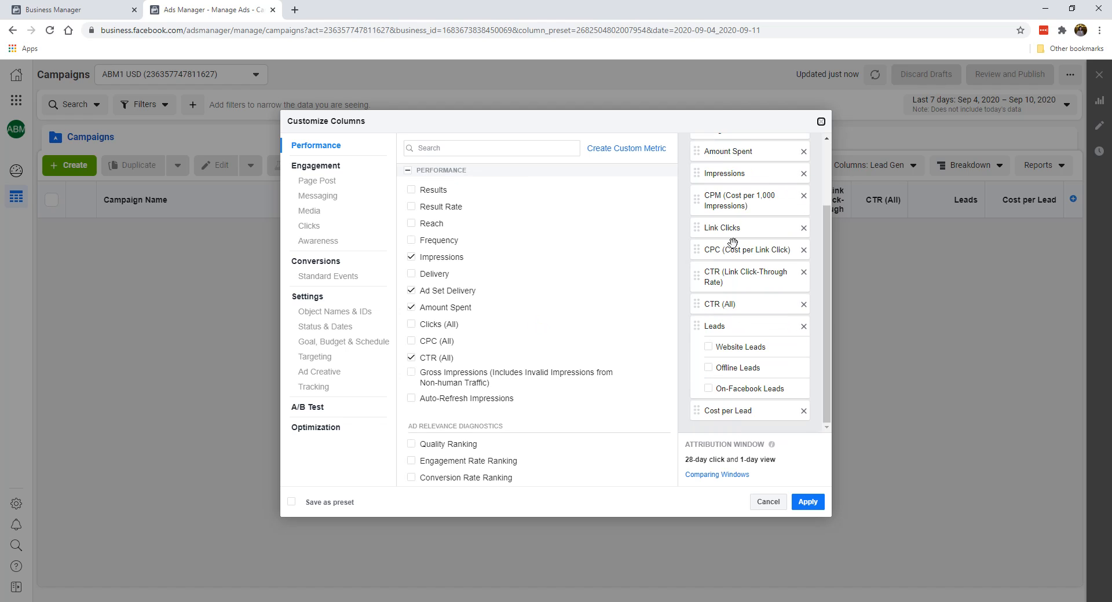
scroll(734, 197, "up", 3)
scroll(747, 377, "down", 3)
left_click(822, 123)
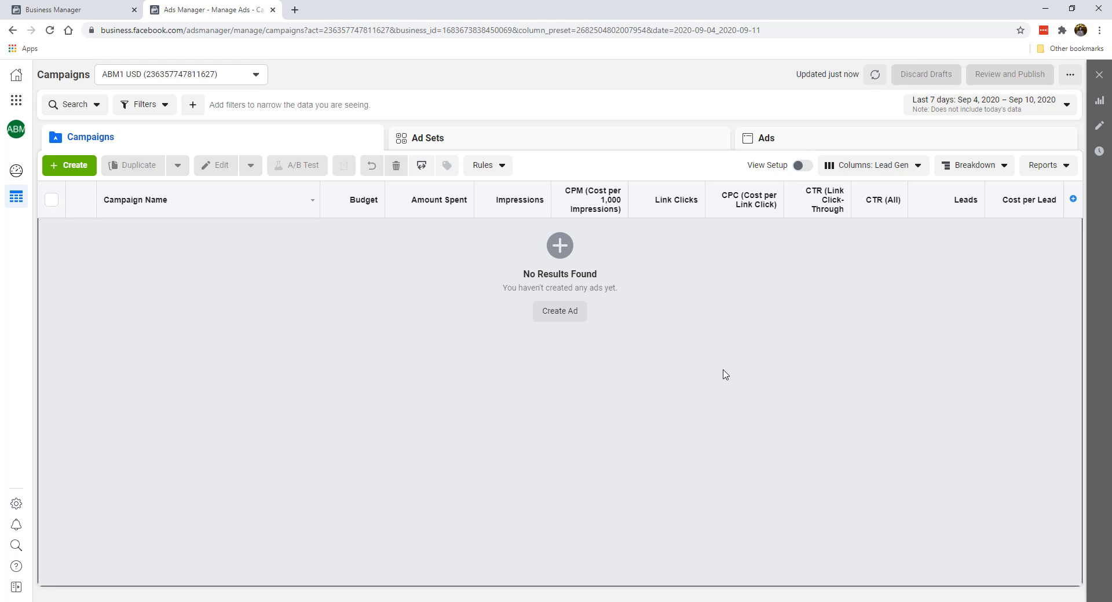